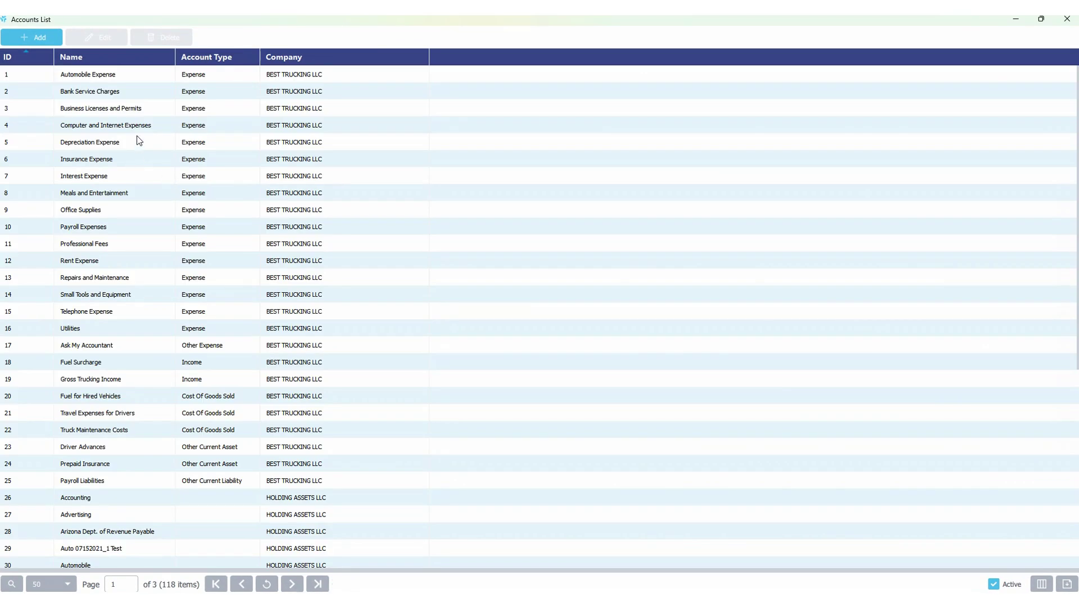
# - Start a new account named test12345 with account class Liability and account type Long Term Liability
pyautogui.click(45, 42)
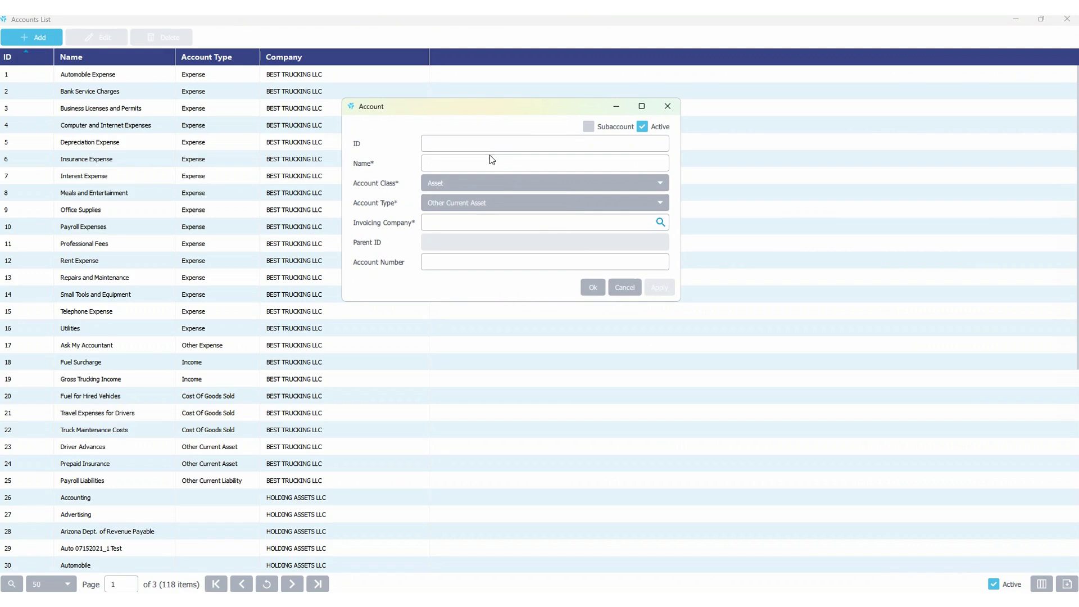
pyautogui.write('test12345')
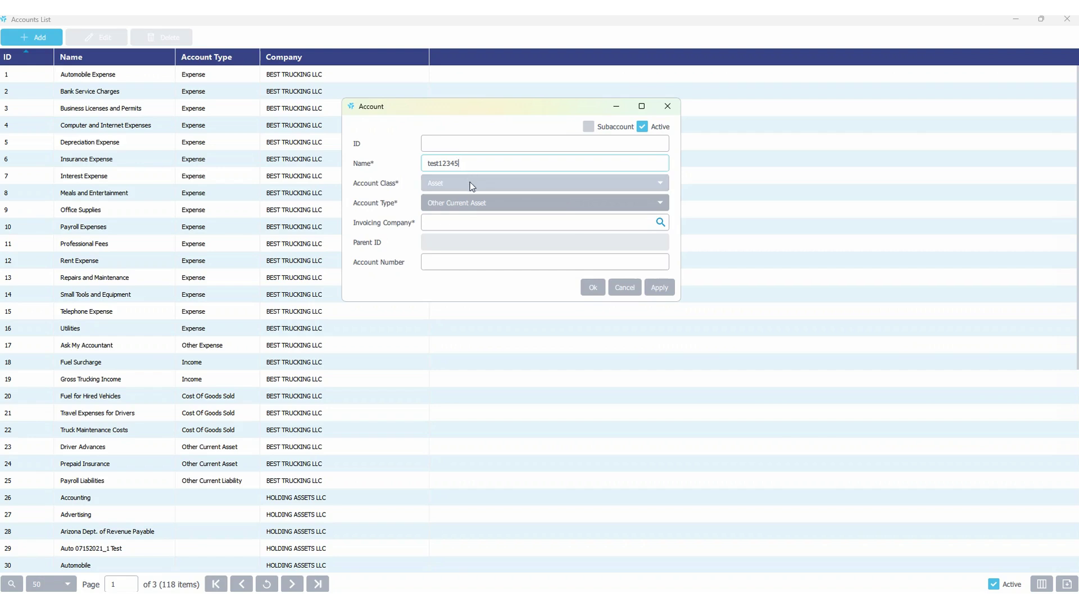
pyautogui.click(471, 184)
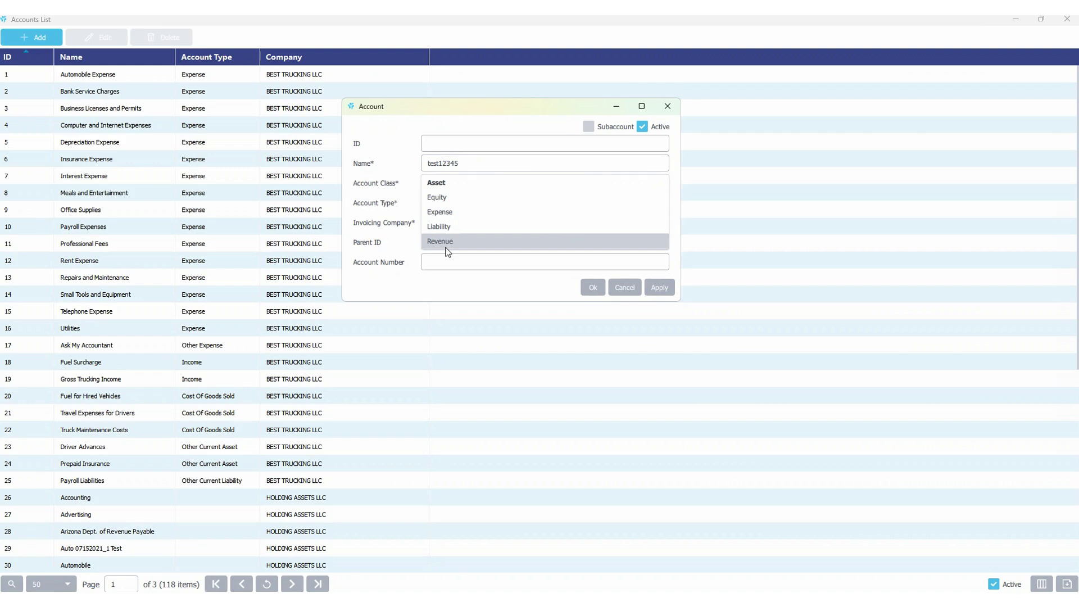
pyautogui.click(455, 227)
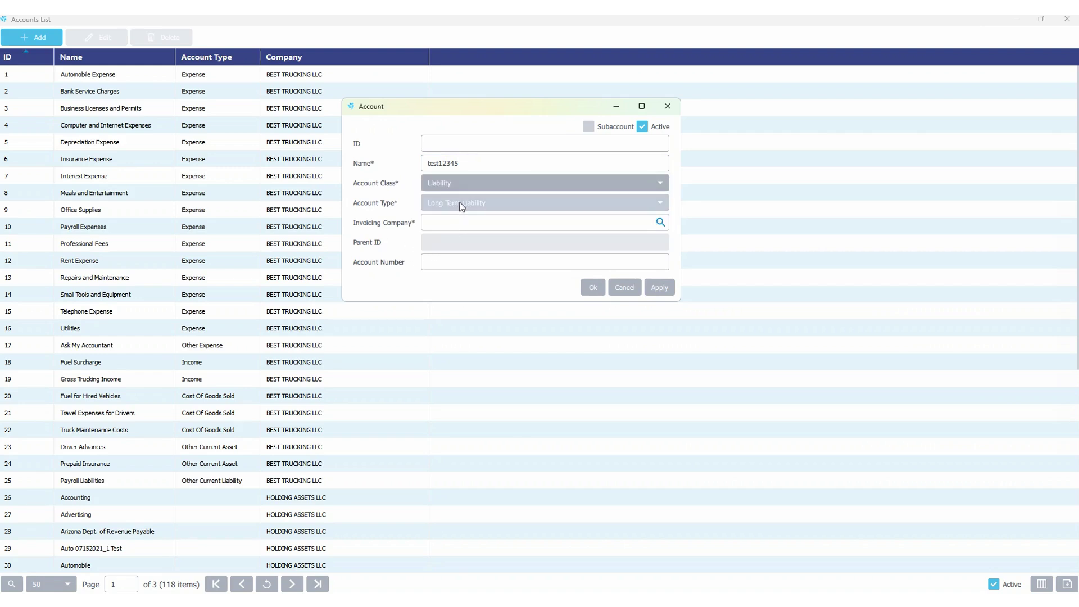
pyautogui.click(459, 206)
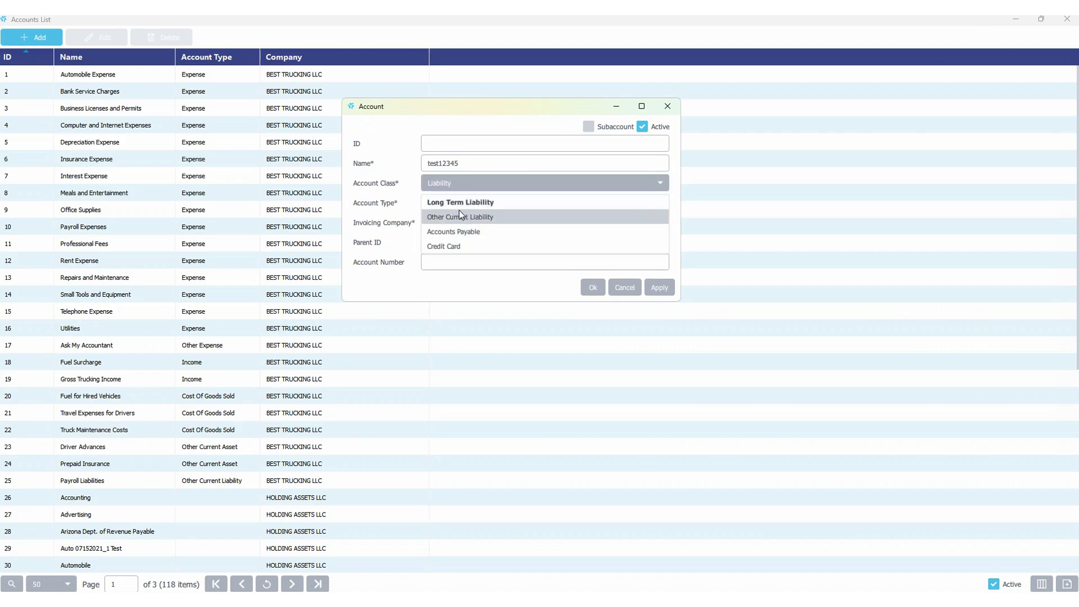
pyautogui.click(413, 215)
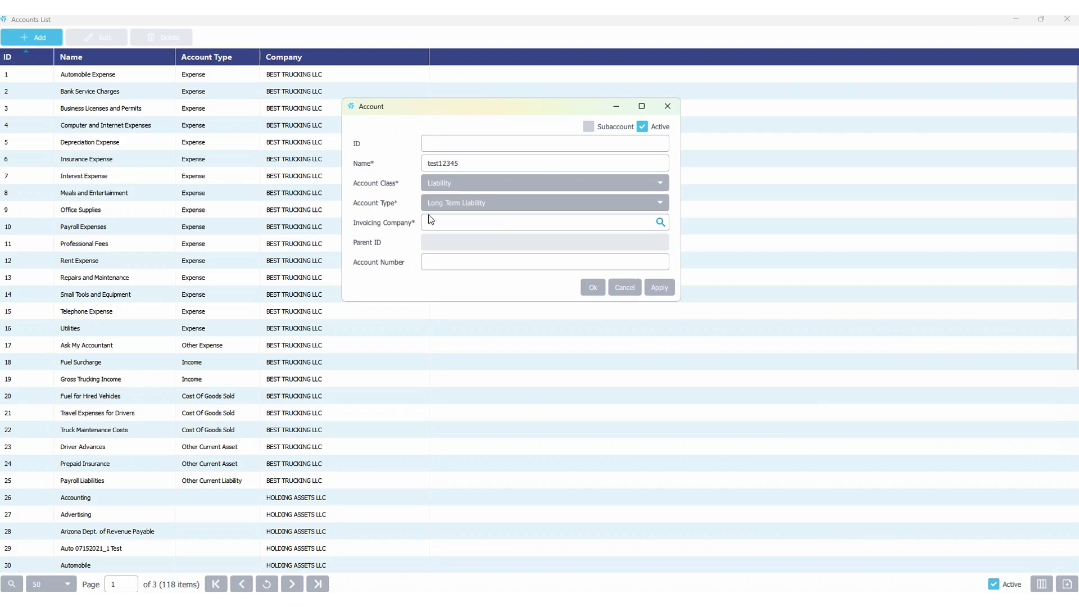
# - Assign BEST TRUCKING LLC as the account's invoicing company, enter the account number without making it a subaccount, and save the account
pyautogui.click(660, 222)
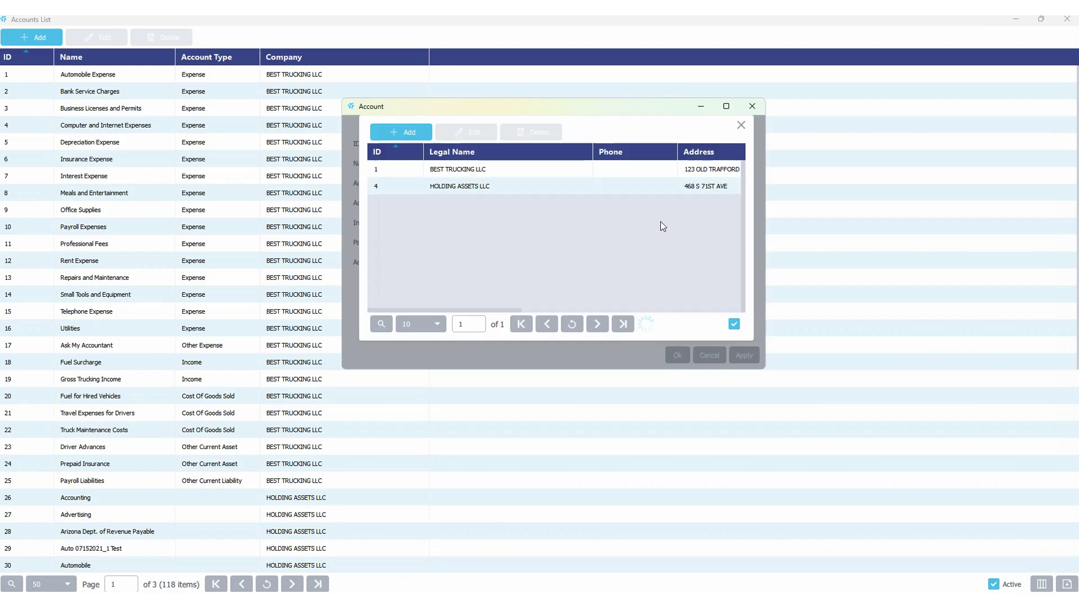
pyautogui.doubleClick(630, 171)
pyautogui.click(588, 127)
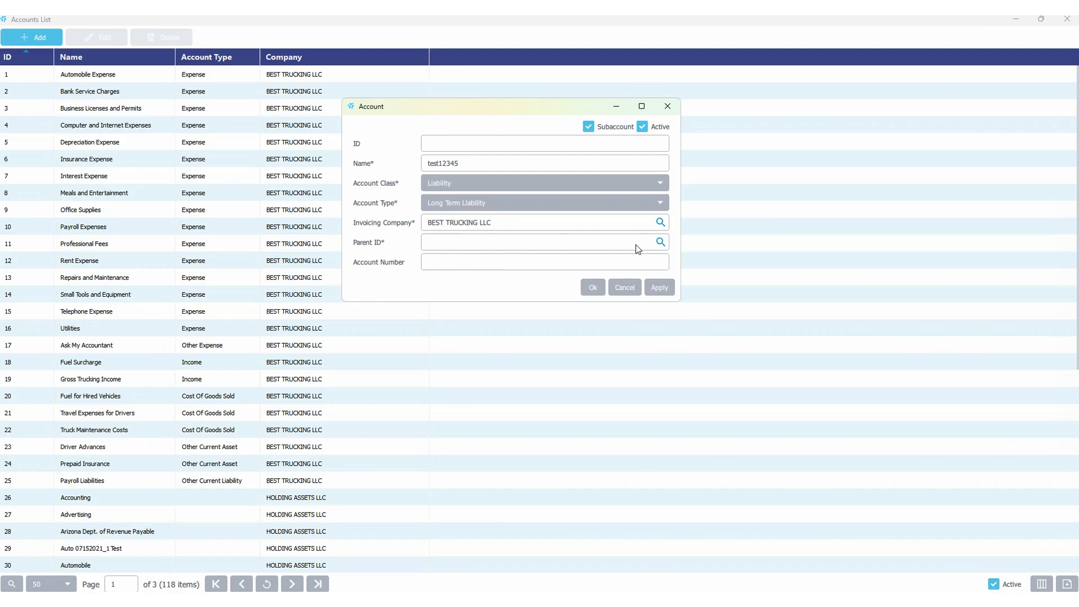
pyautogui.click(589, 127)
pyautogui.click(474, 265)
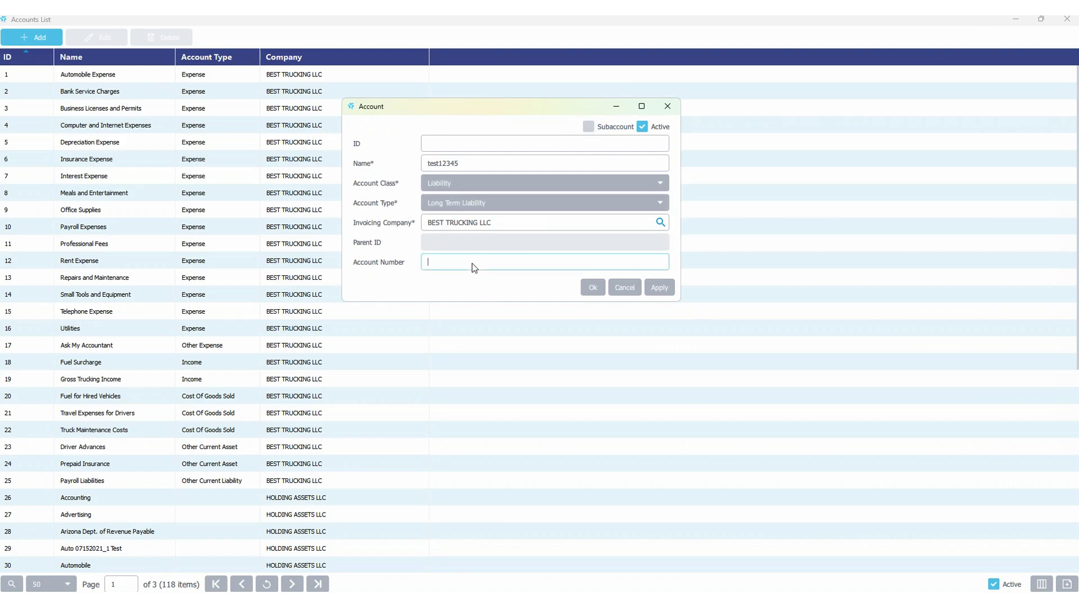
pyautogui.write('7839393')
pyautogui.click(595, 289)
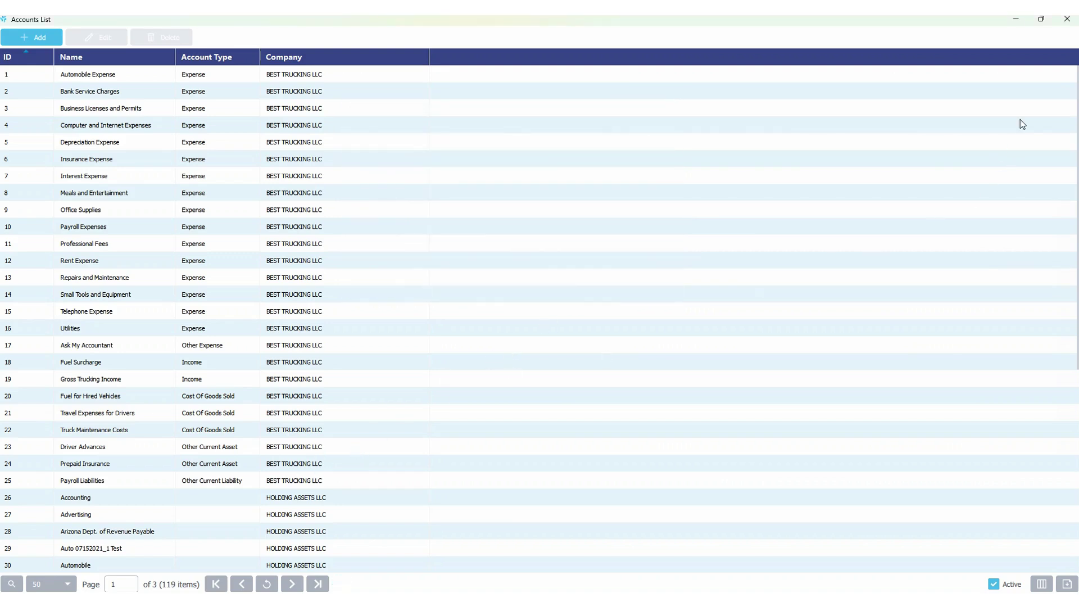
pyautogui.click(1066, 19)
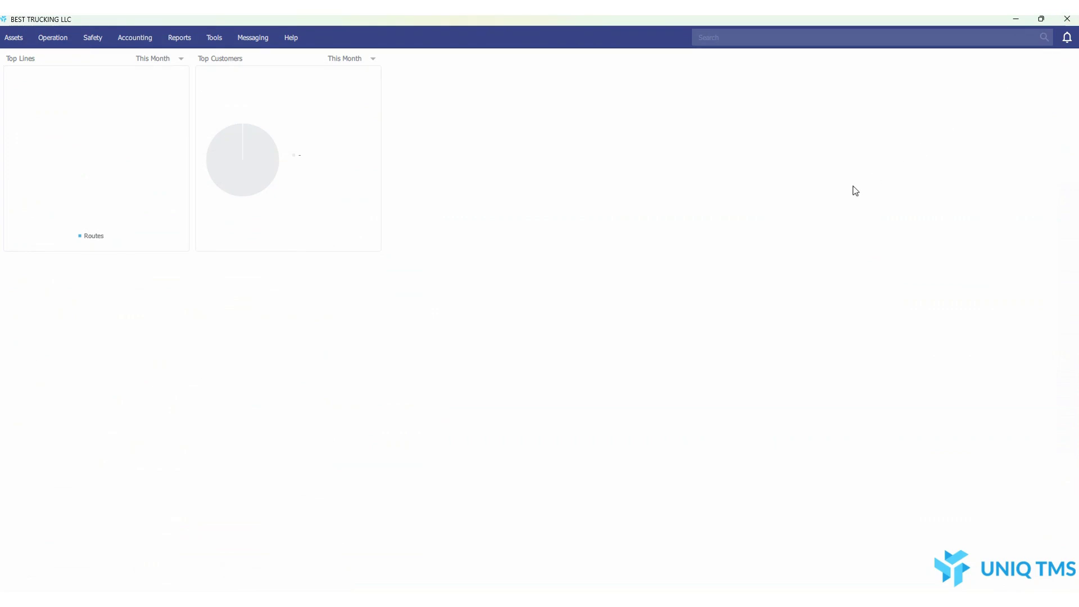
# - Open the QuickBooks integration for BEST TRUCKING LLC and examine its import and export categories
pyautogui.click(143, 38)
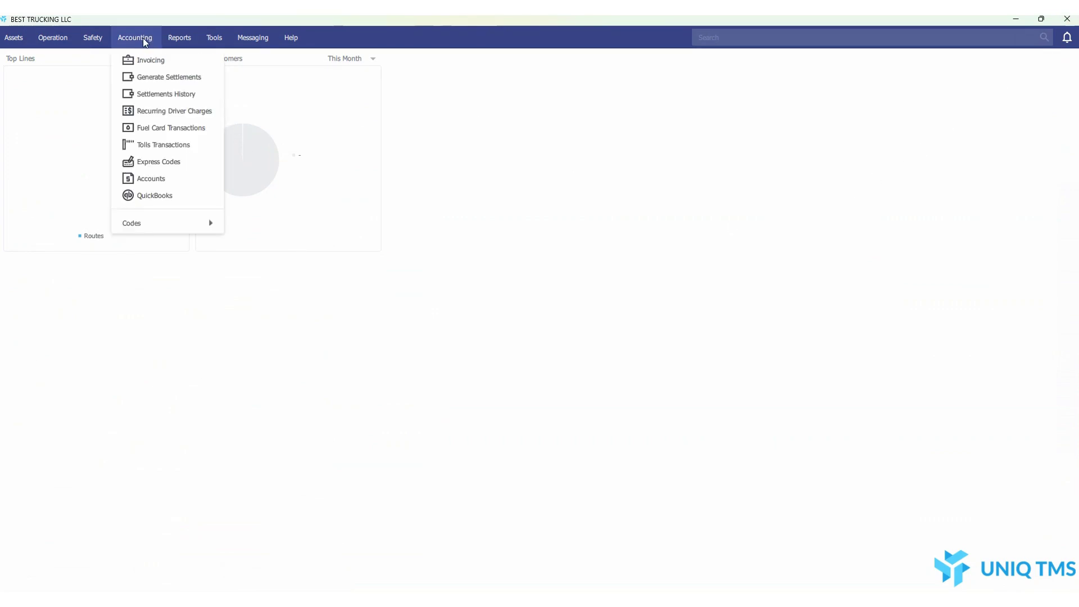
pyautogui.click(148, 196)
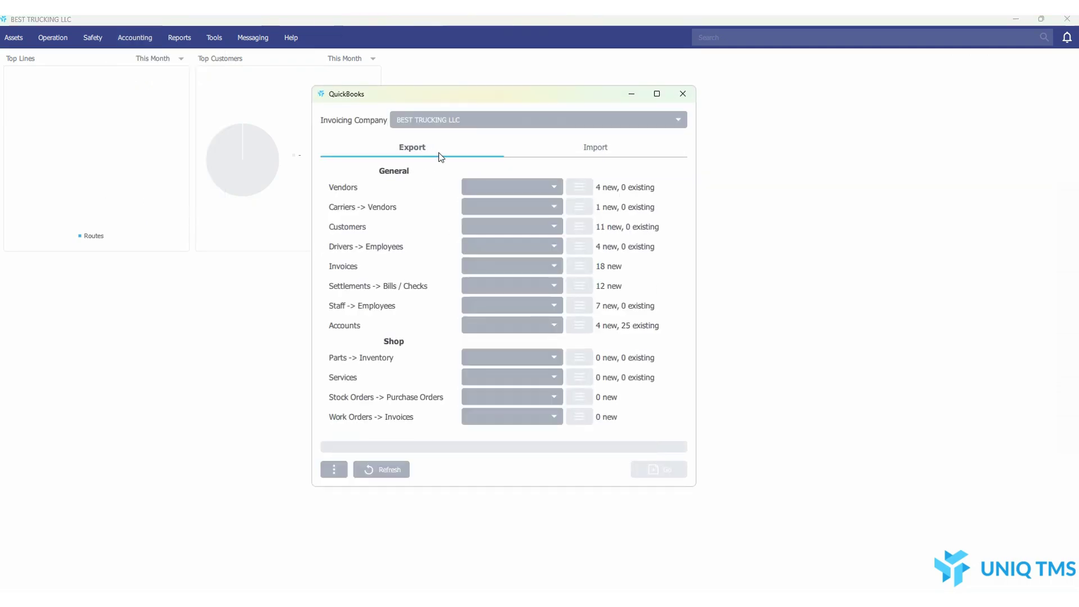
pyautogui.click(569, 161)
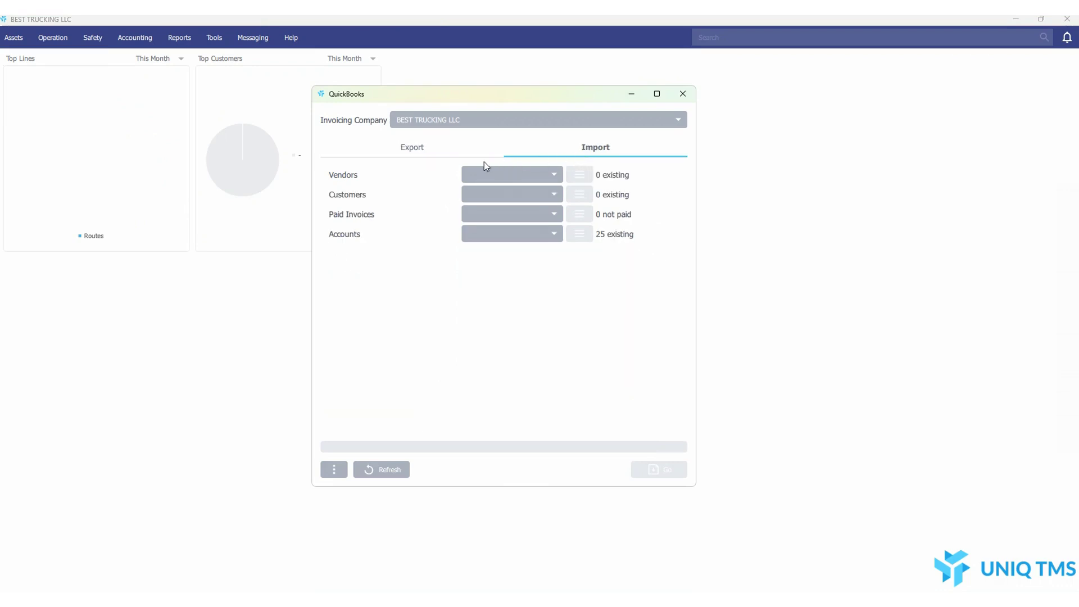
pyautogui.click(428, 152)
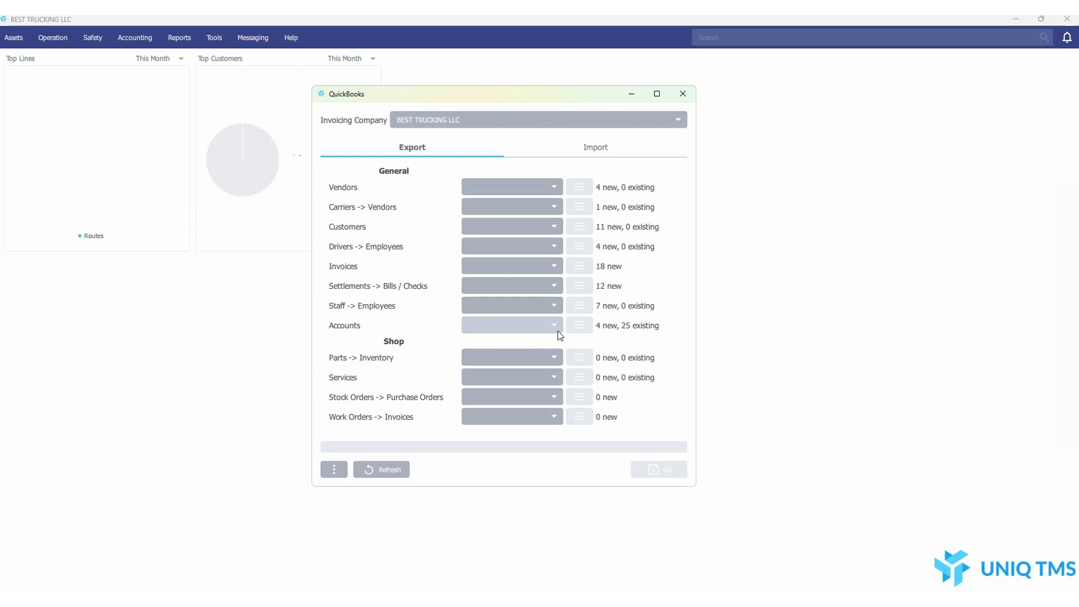
# - Choose Existing accounts for the QuickBooks export, review the selected account items, and close the integration without exporting
pyautogui.click(531, 325)
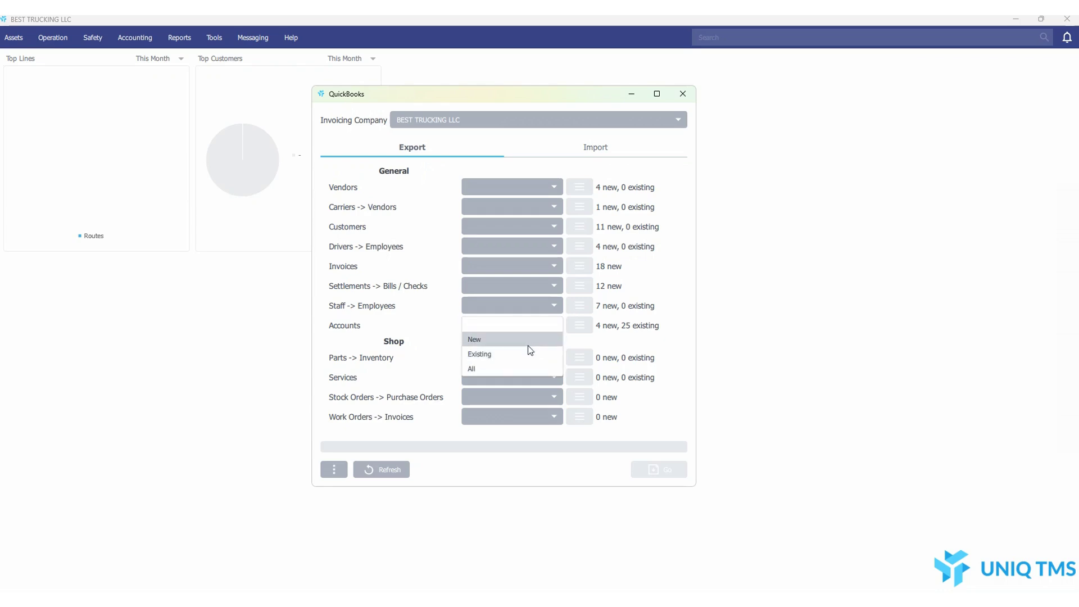
pyautogui.click(522, 354)
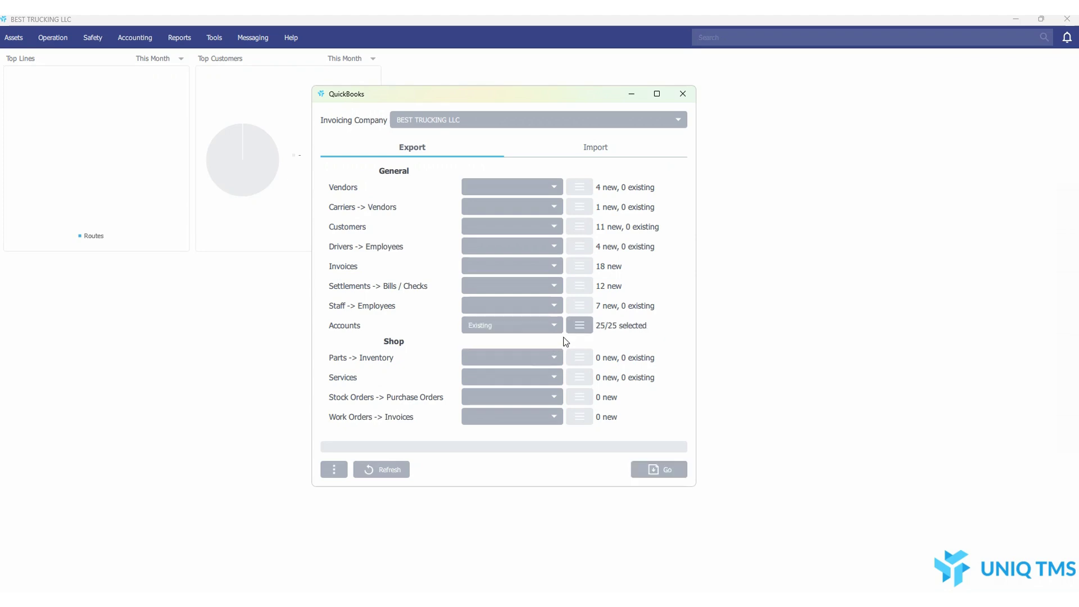
pyautogui.click(581, 329)
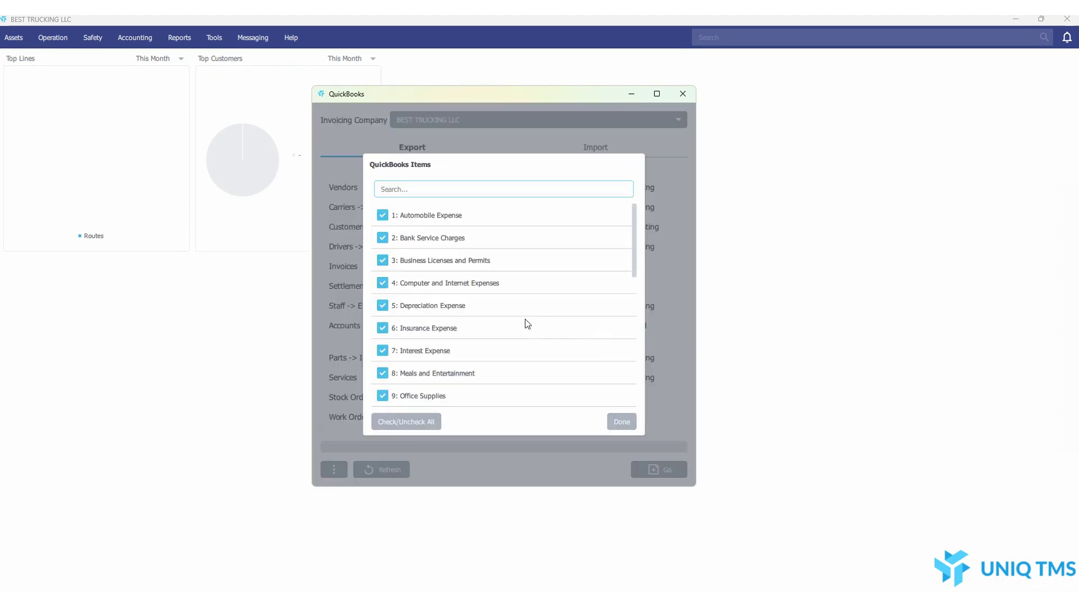
pyautogui.scroll(-3, 527, 324)
pyautogui.scroll(4, 523, 258)
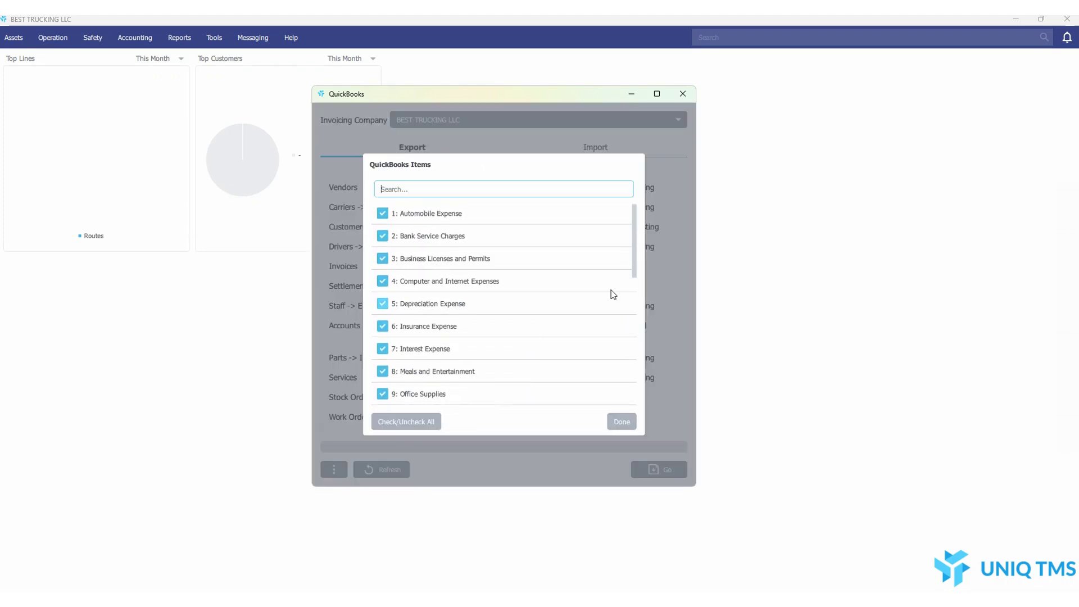
pyautogui.click(674, 286)
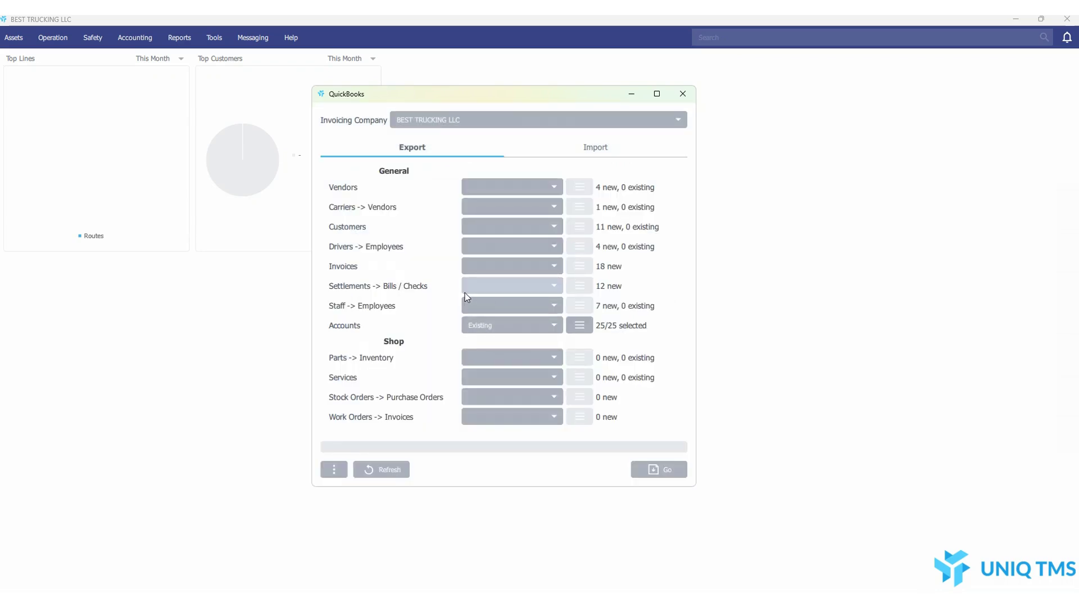
pyautogui.click(682, 94)
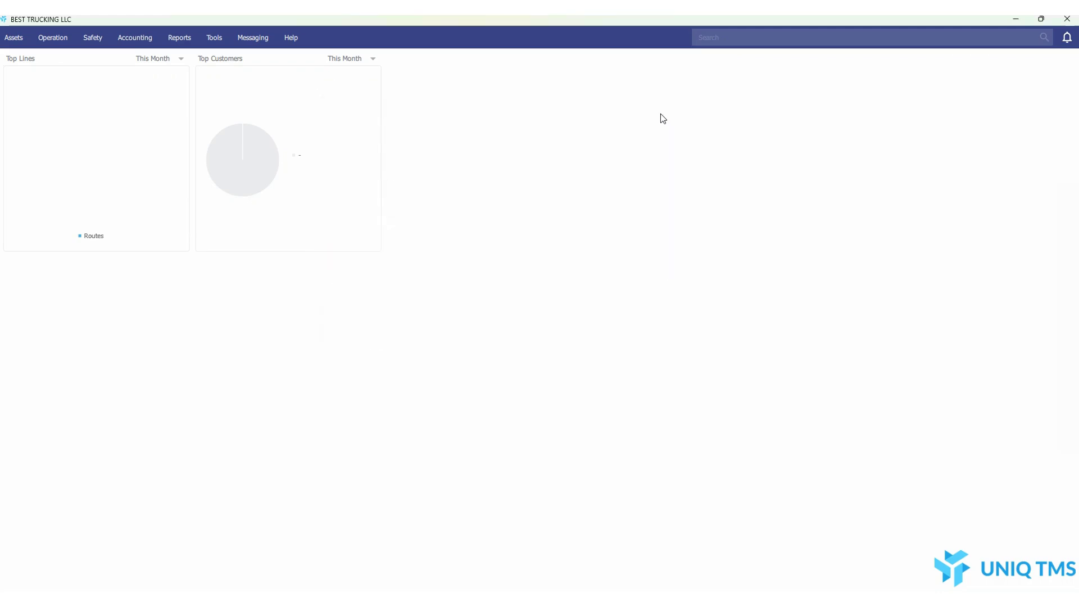
# - Open Invoicing and filter the BEST TRUCKING LLC orders by Delivered status
pyautogui.click(137, 38)
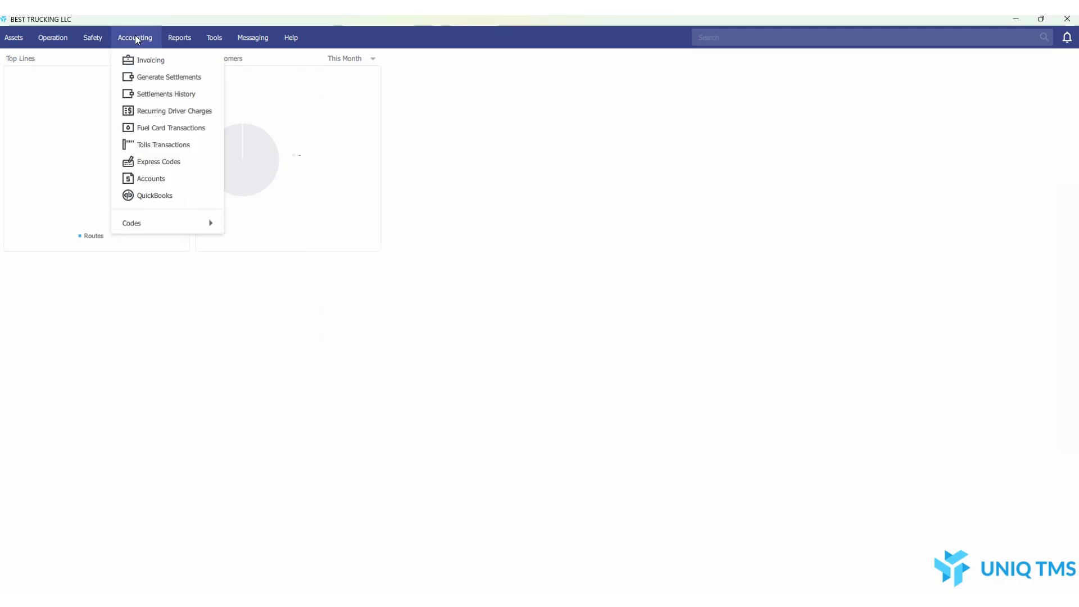
pyautogui.click(162, 67)
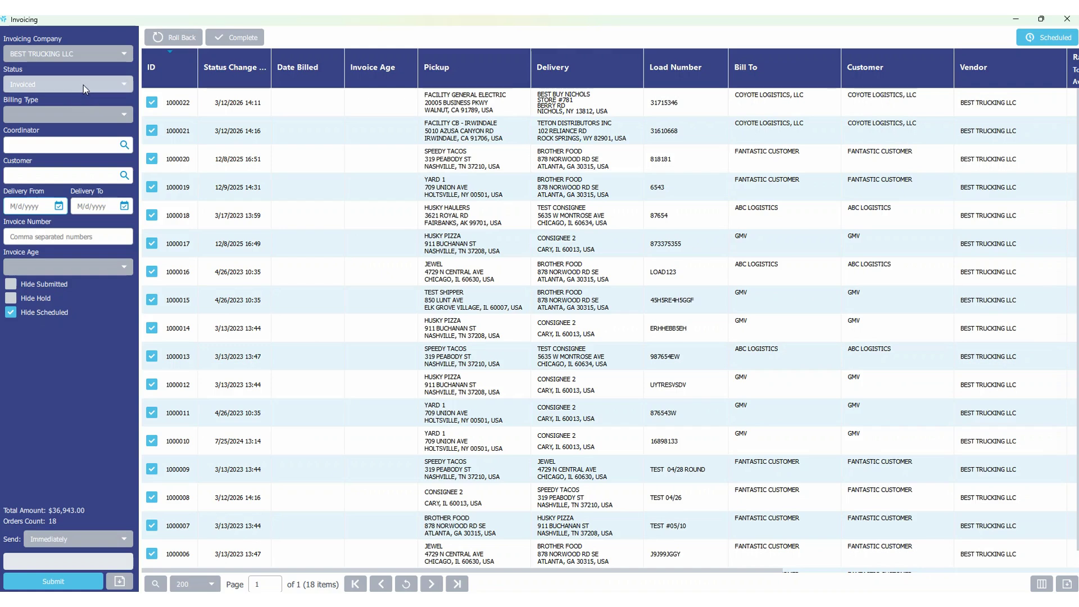
pyautogui.click(84, 89)
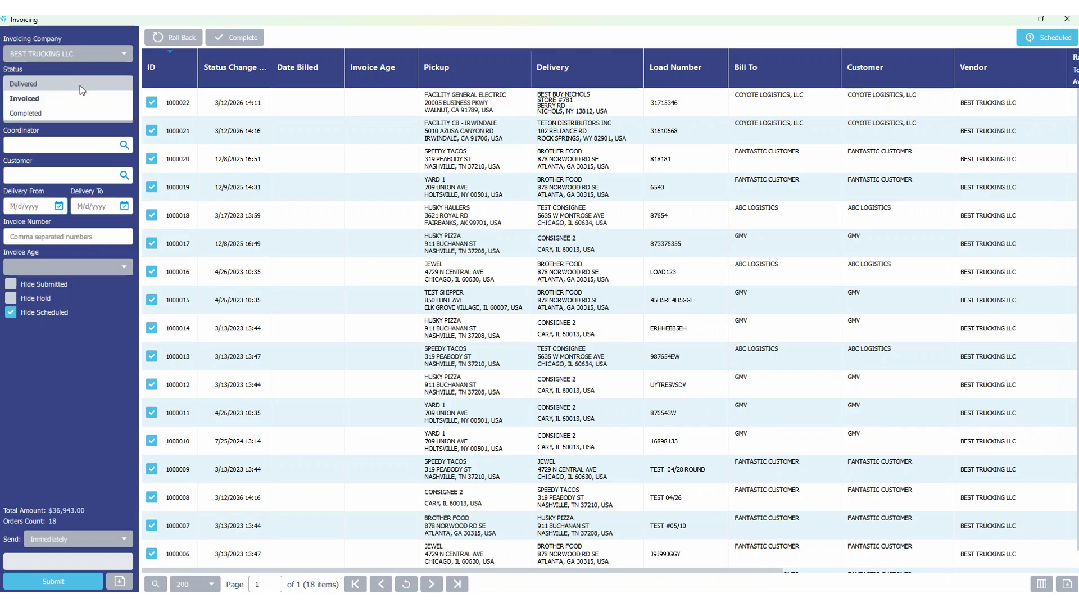
pyautogui.click(81, 94)
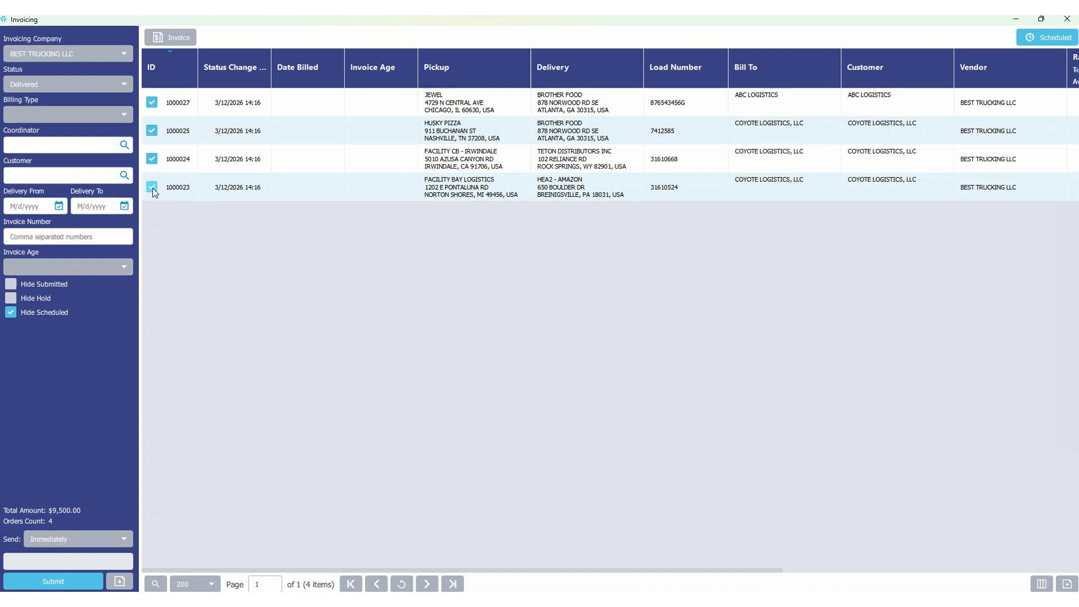
# - Exclude the last two delivered orders and invoice the first two with the invoice date 3/12/2026
pyautogui.click(152, 190)
pyautogui.click(151, 159)
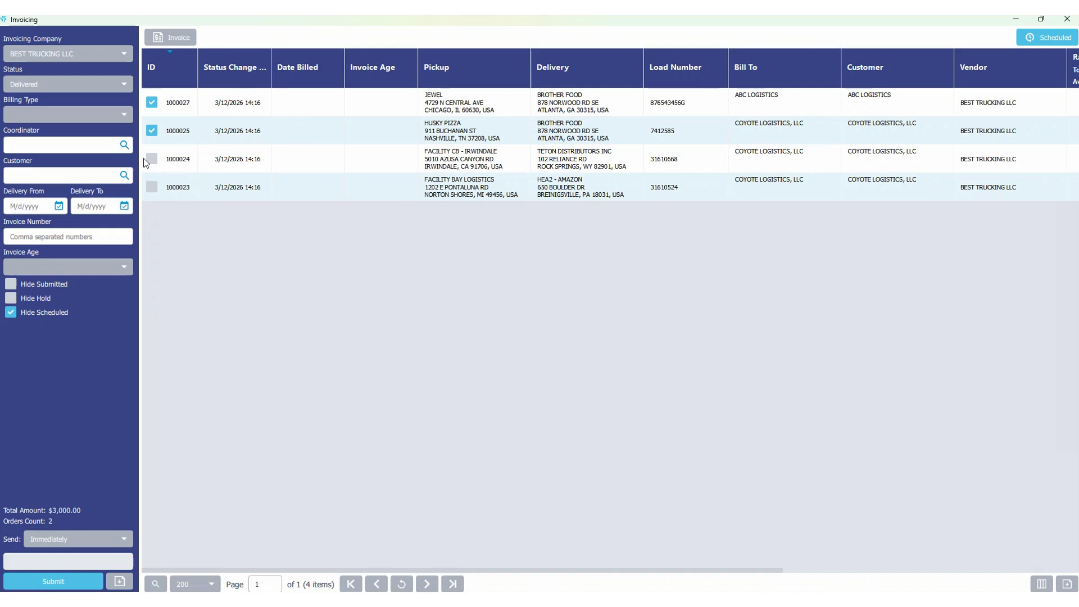
pyautogui.click(191, 38)
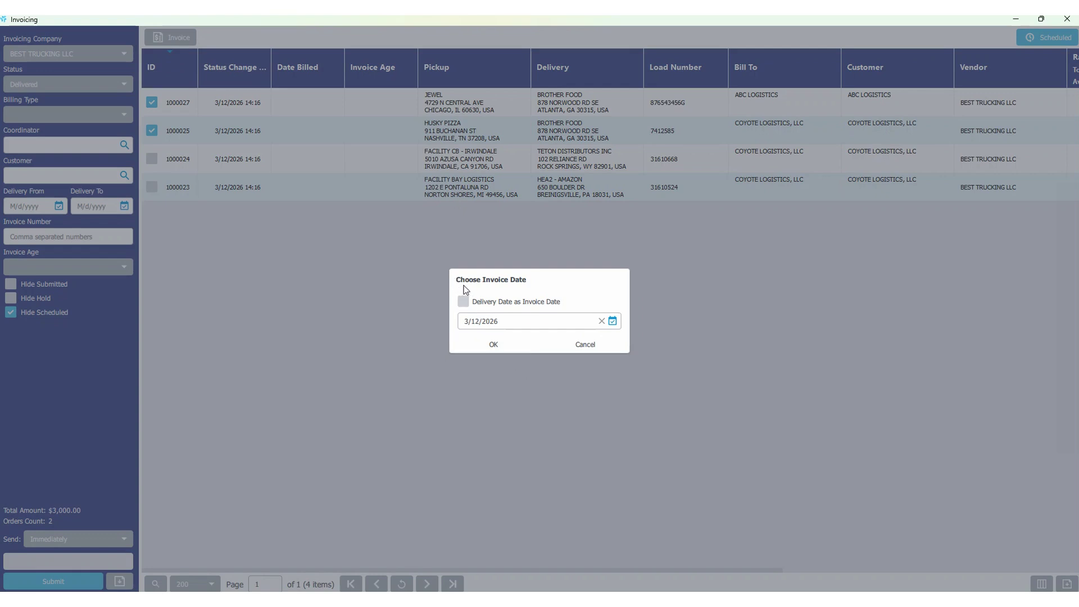
pyautogui.click(487, 346)
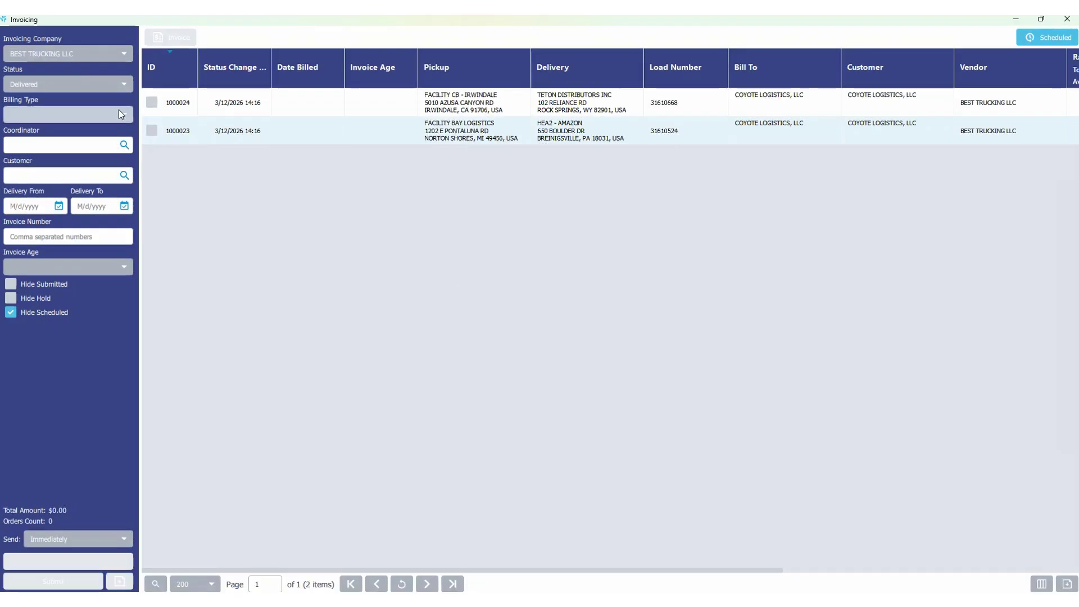
# - Filter the orders by Invoiced status and look through the list for the newly invoiced orders
pyautogui.click(79, 85)
pyautogui.click(77, 100)
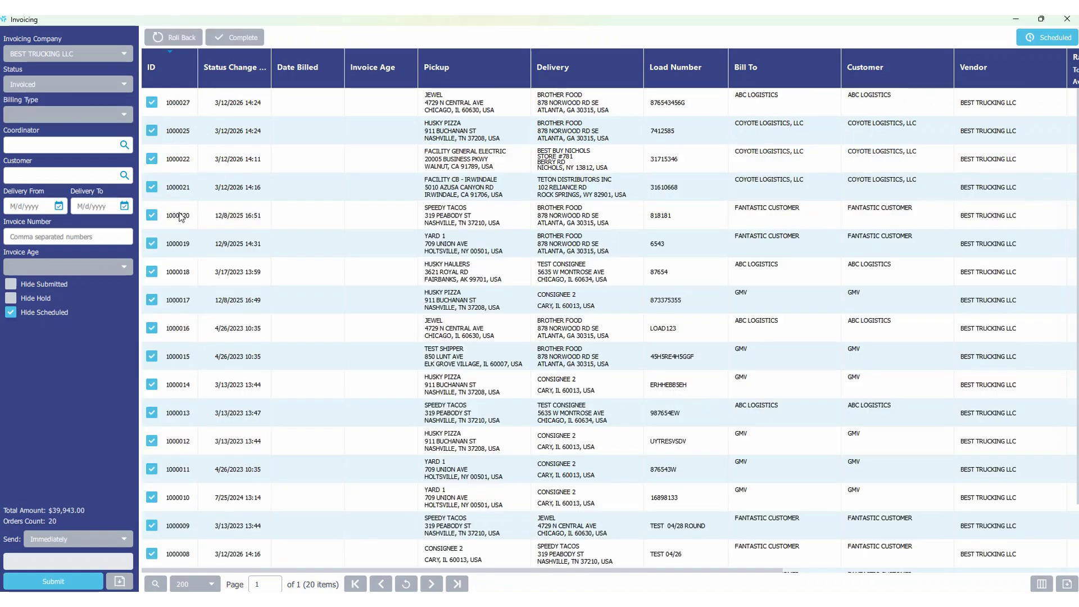
pyautogui.scroll(-1, 181, 218)
pyautogui.scroll(1, 181, 218)
# - Filter by Completed status, exclude the last two orders, roll the other three back to Invoiced, and close Invoicing
pyautogui.click(70, 84)
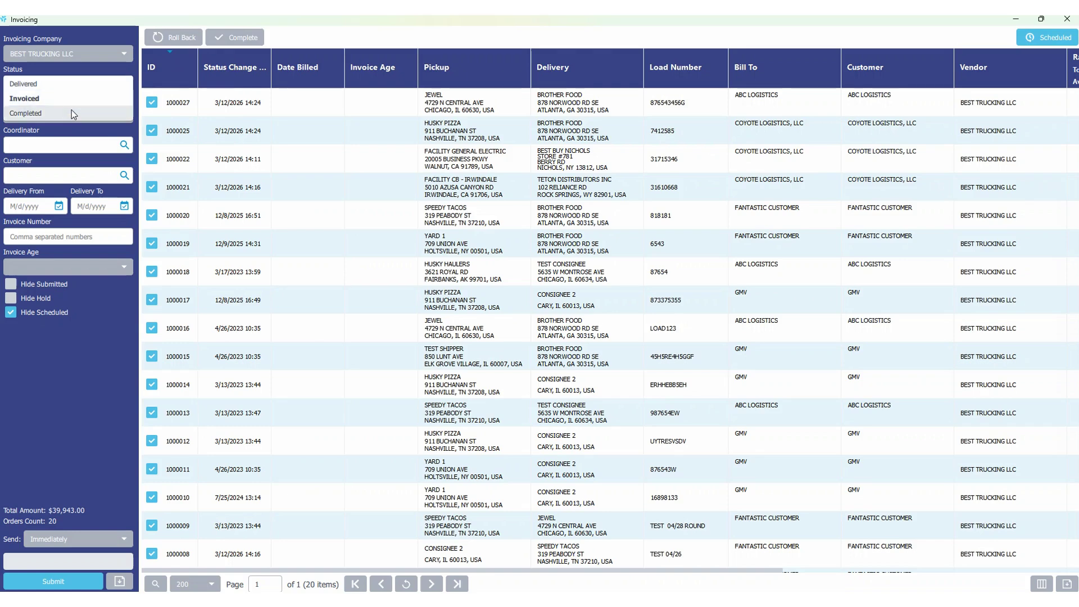
pyautogui.click(72, 114)
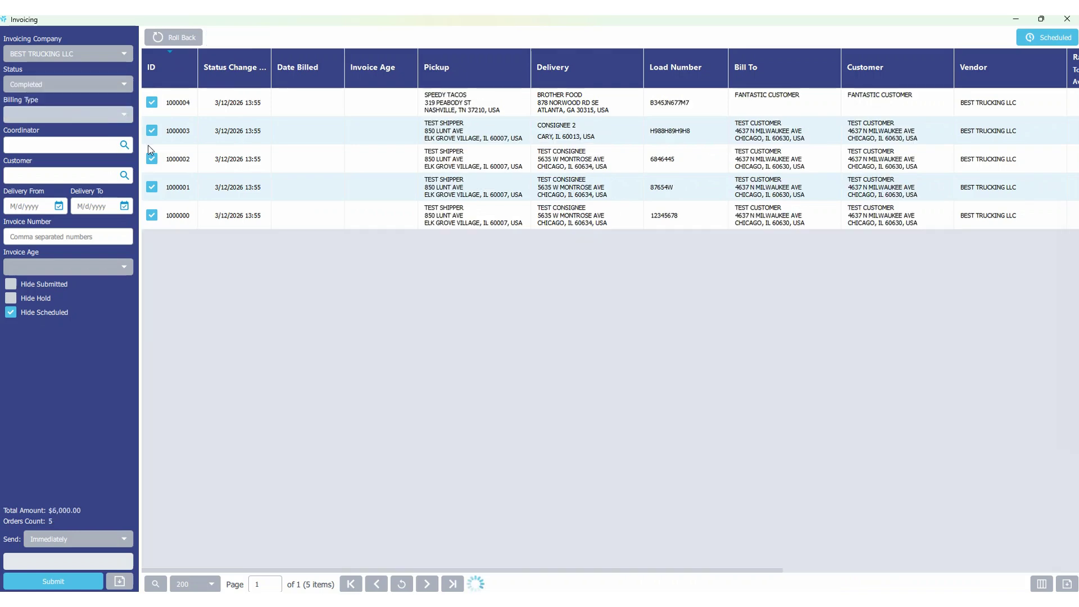
pyautogui.click(152, 187)
pyautogui.click(152, 216)
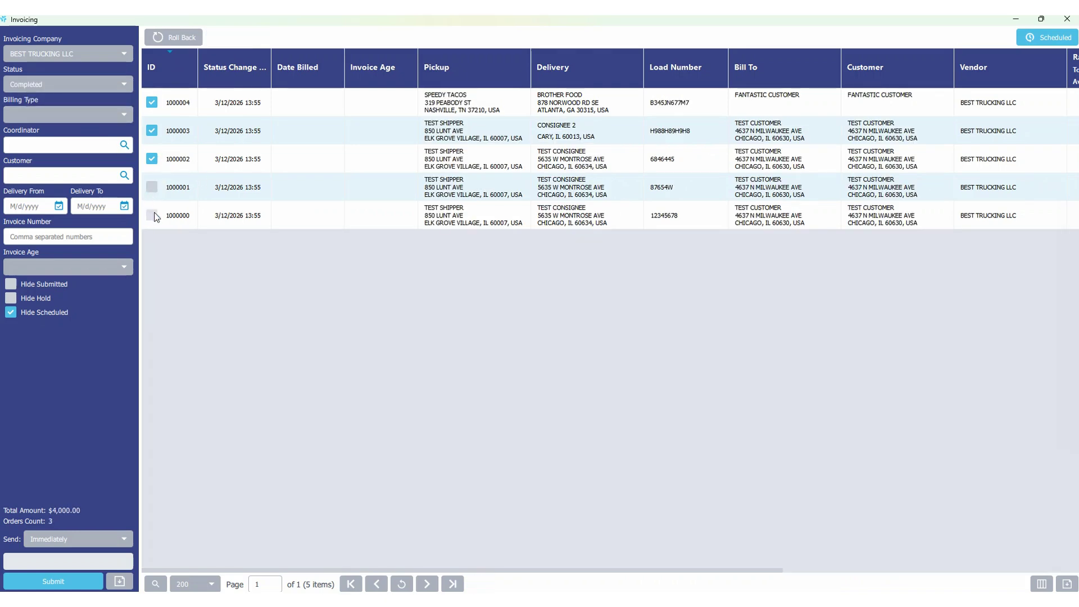
pyautogui.click(171, 38)
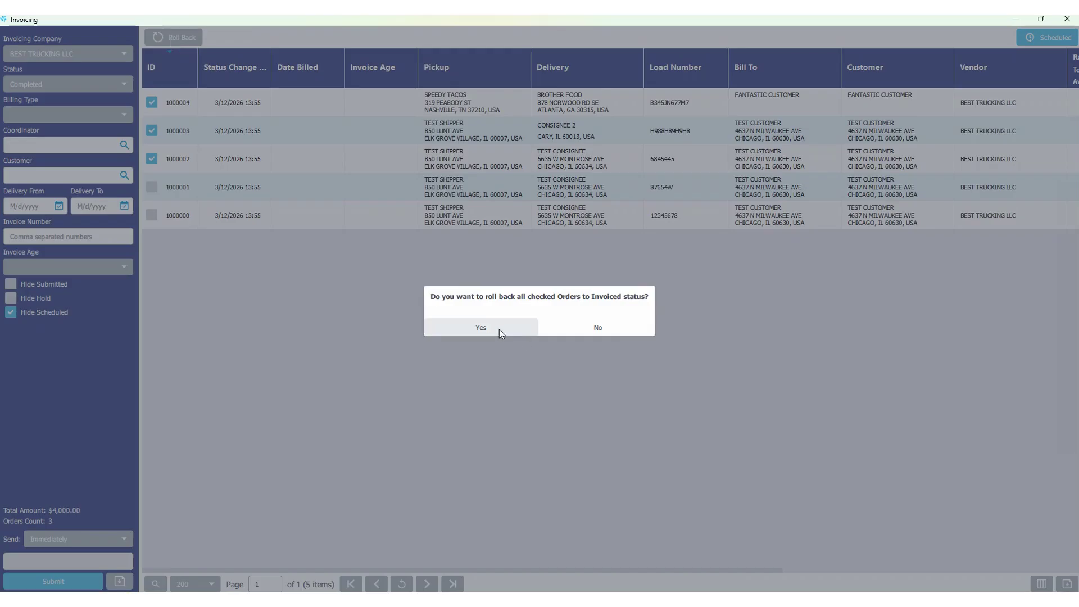
pyautogui.click(486, 329)
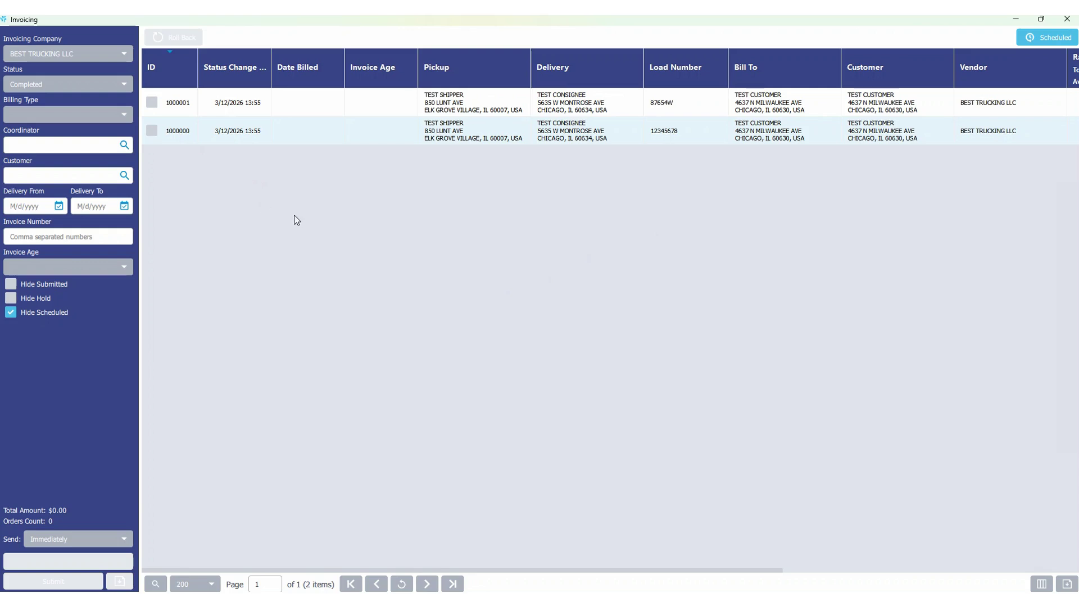
pyautogui.click(1066, 19)
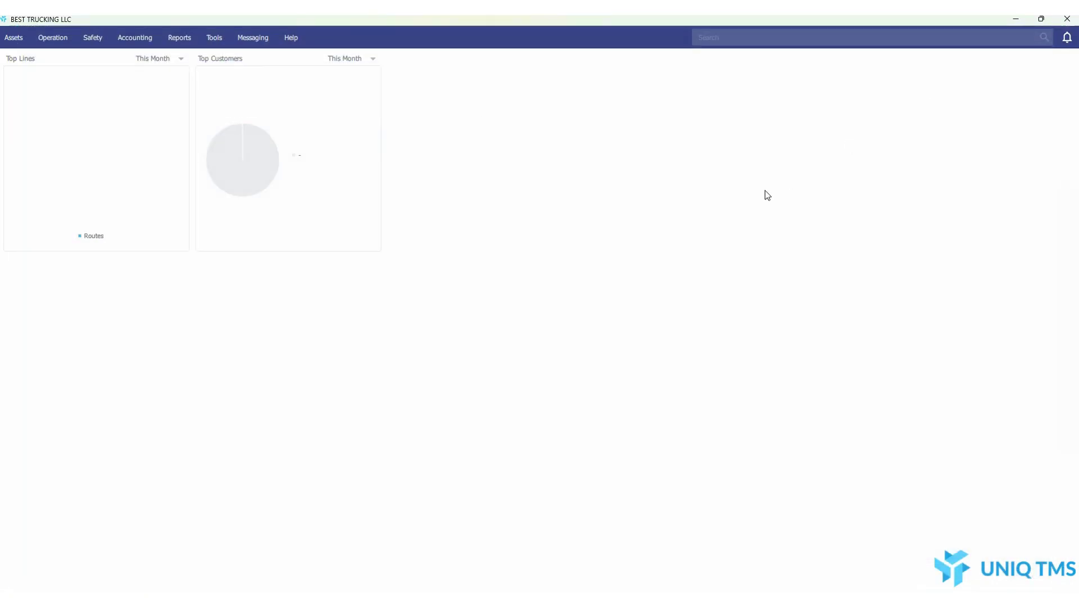
# - Open the IFTA Report, add trucks R100, R9 and 1990, and calculate the 2025 Q4 report by delivery date
pyautogui.click(173, 39)
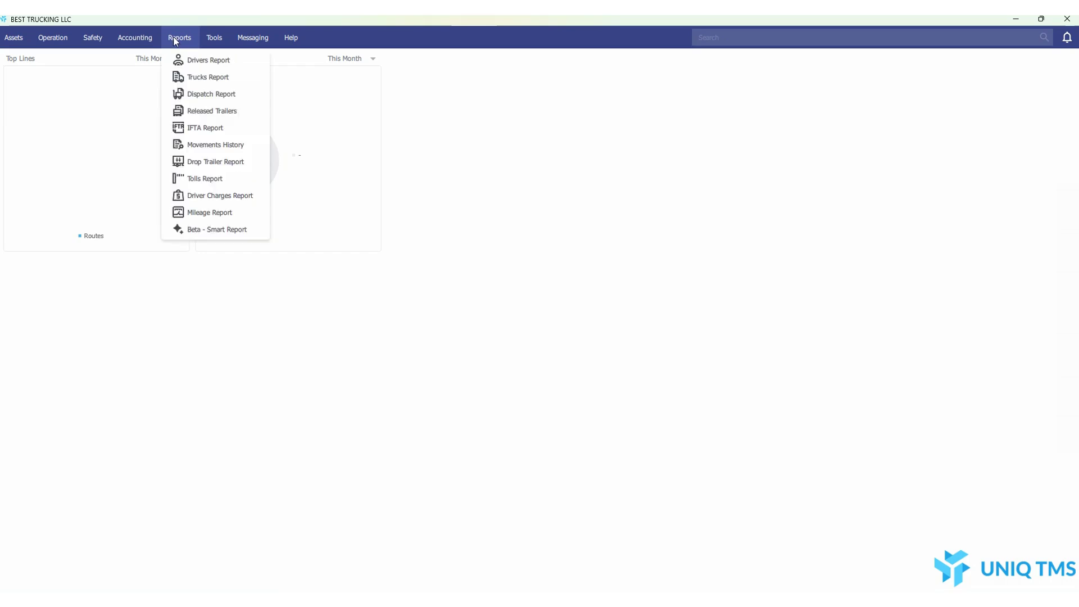
pyautogui.click(222, 127)
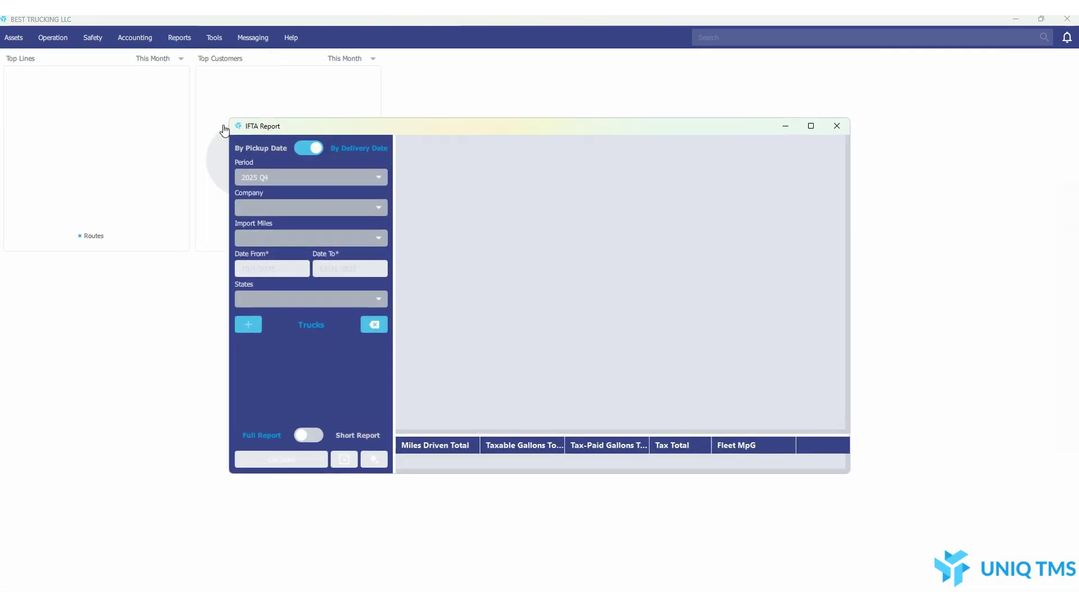
pyautogui.click(811, 126)
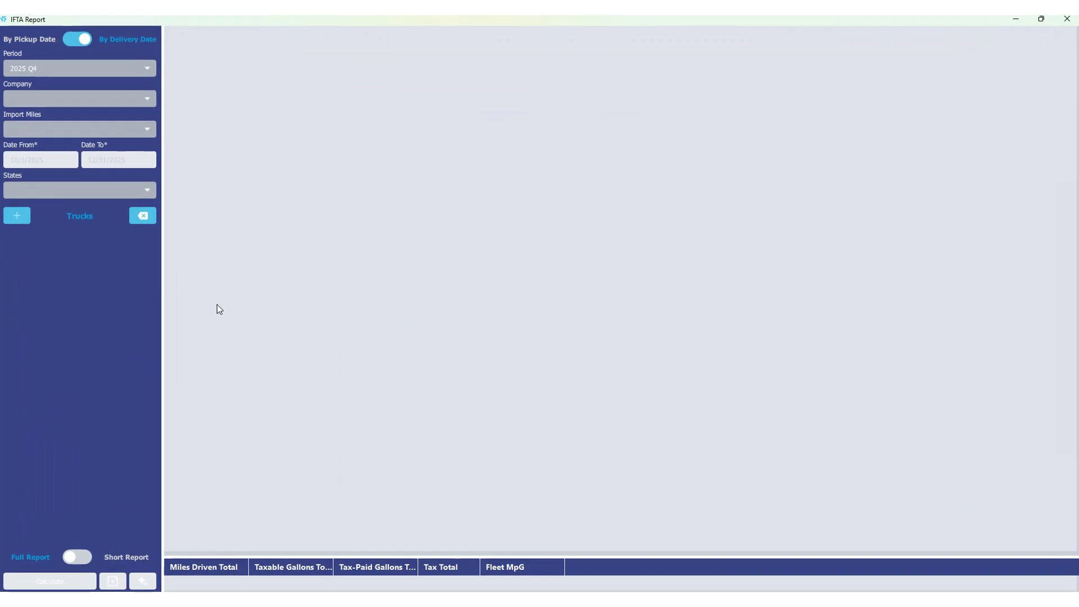
pyautogui.click(25, 214)
pyautogui.click(23, 235)
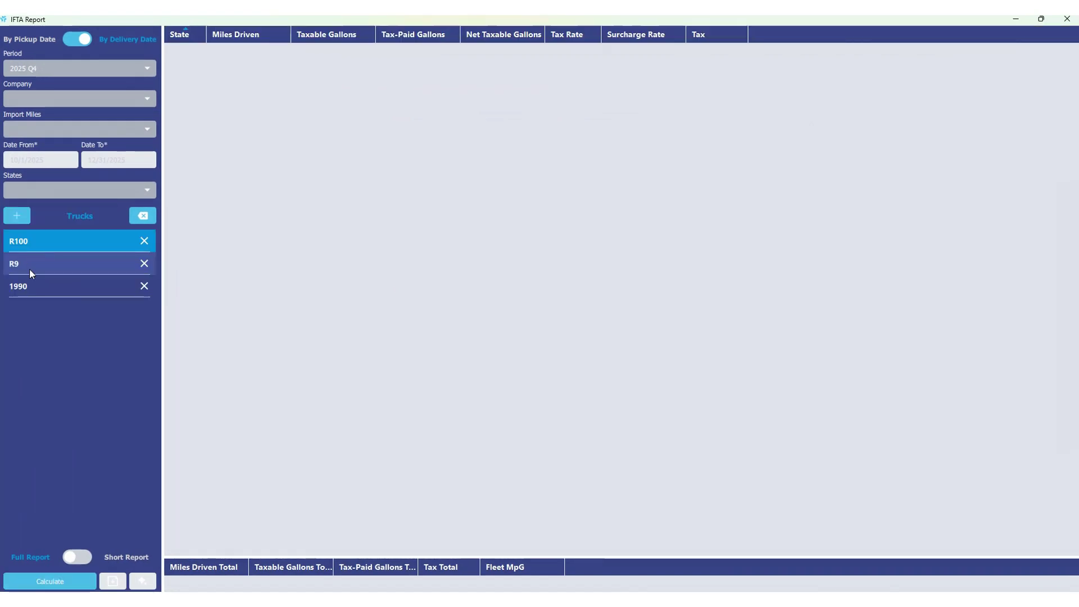
pyautogui.click(46, 582)
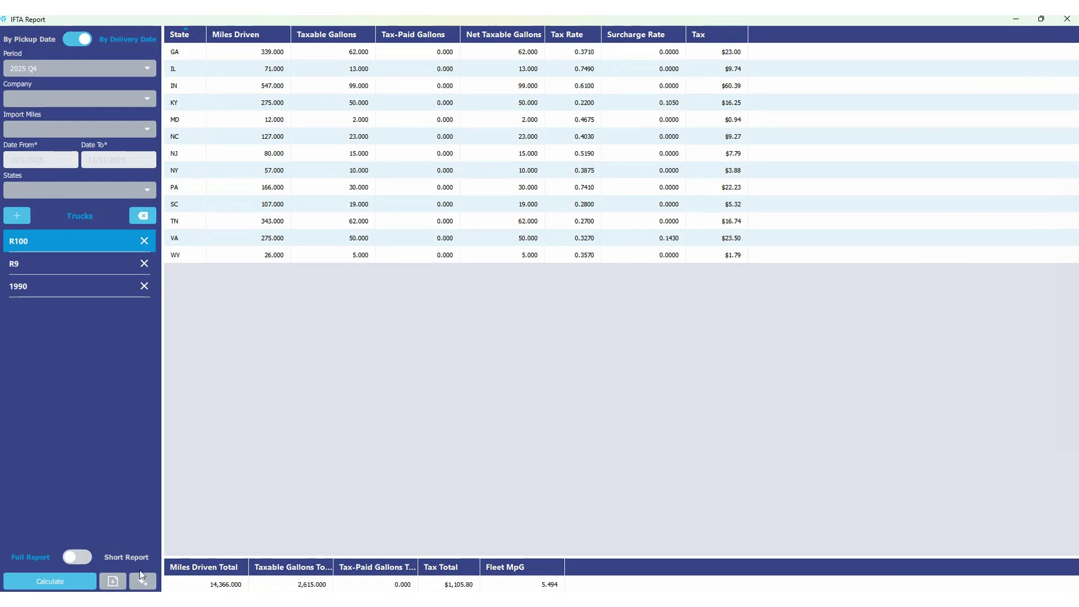
# - Generate the Smart Summary of the IFTA report, read through its sections, and close the summary and the report
pyautogui.click(143, 581)
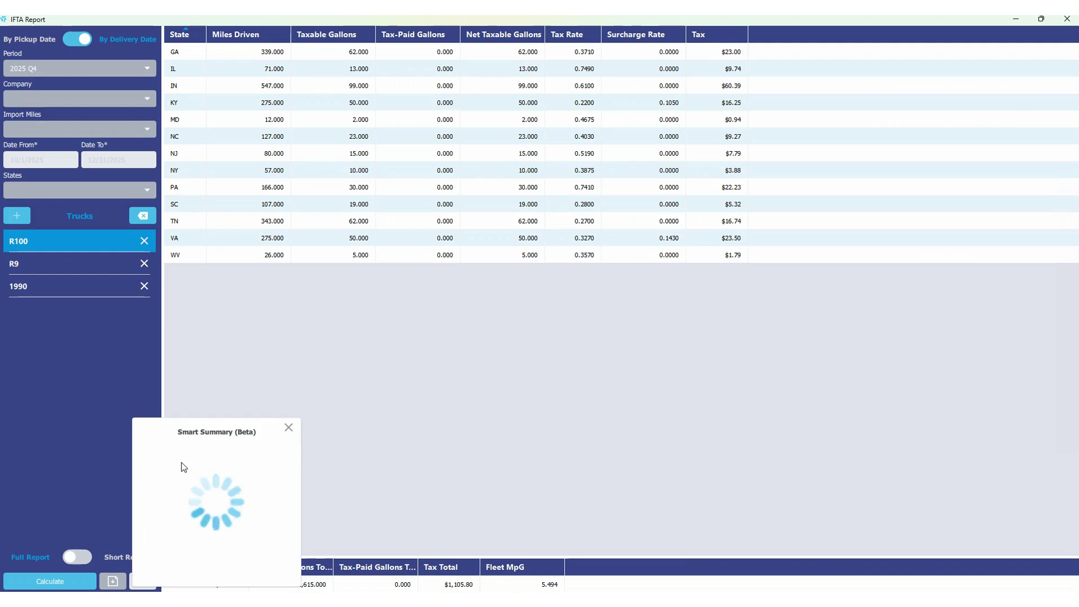
pyautogui.scroll(-2, 185, 467)
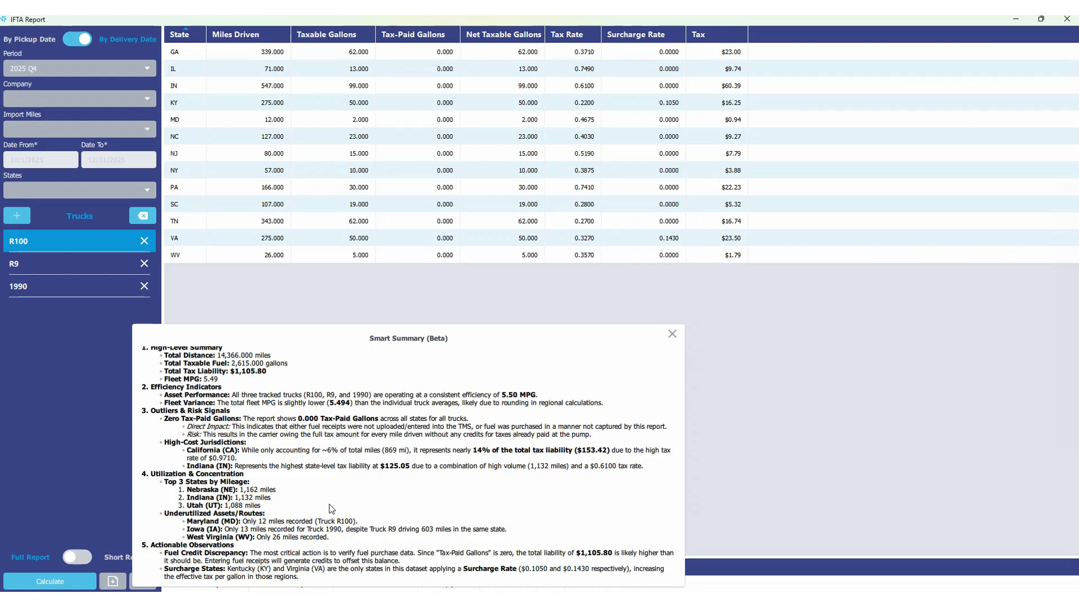
pyautogui.scroll(3, 322, 504)
pyautogui.scroll(-4, 324, 505)
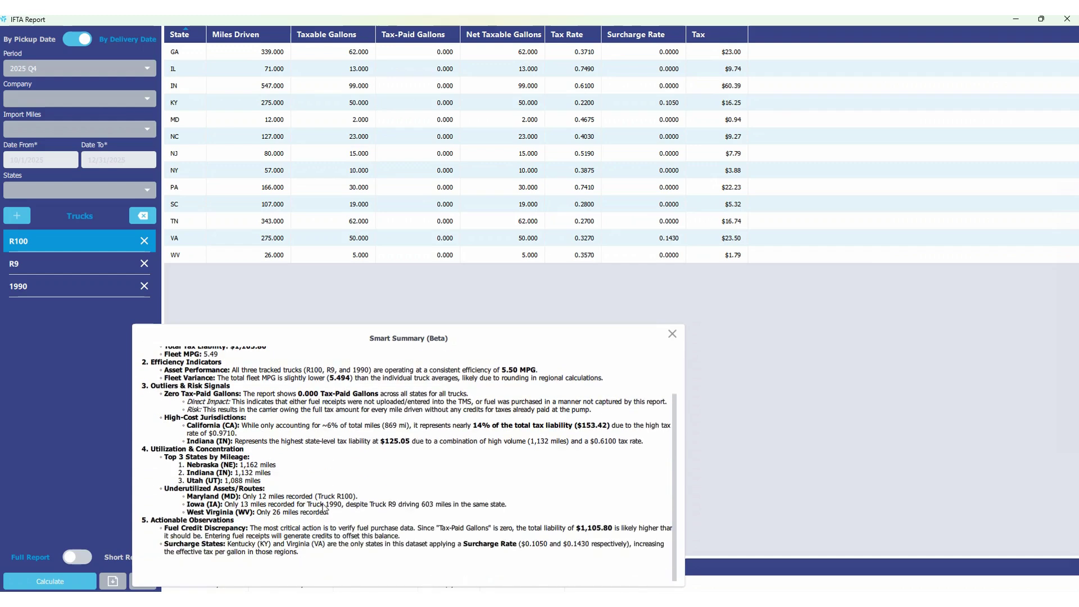
pyautogui.scroll(1, 324, 507)
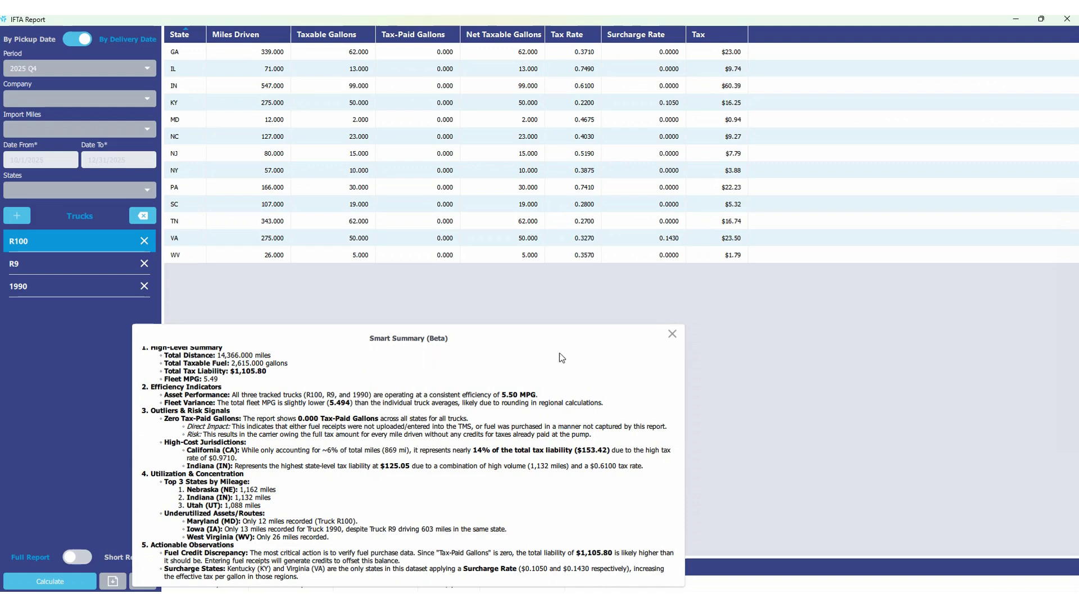
pyautogui.click(672, 335)
pyautogui.click(1067, 20)
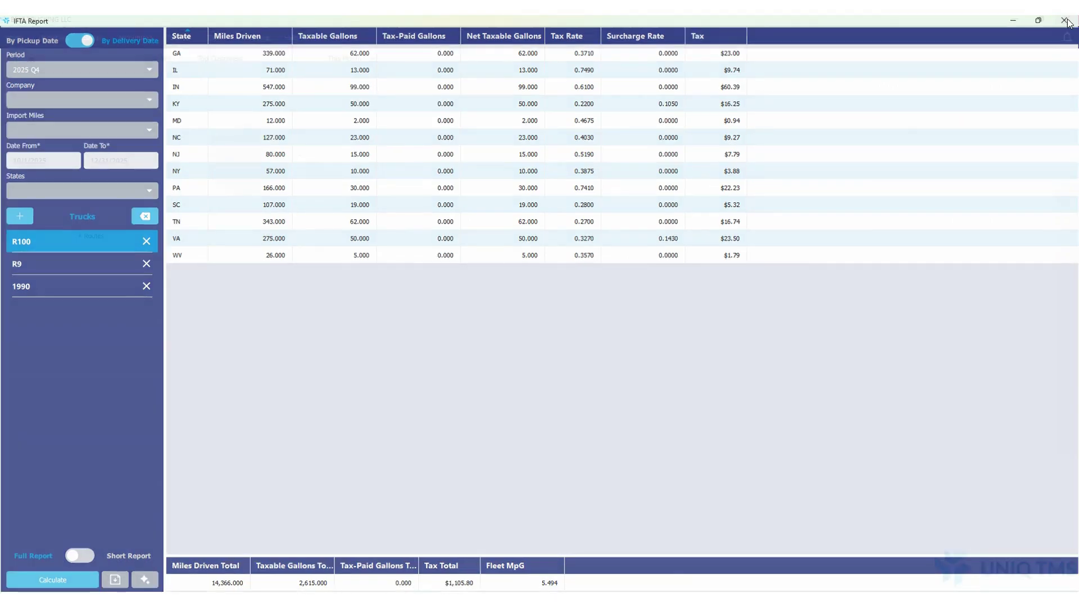
# - Open the Fuel Cards settings in Preferences
pyautogui.click(211, 38)
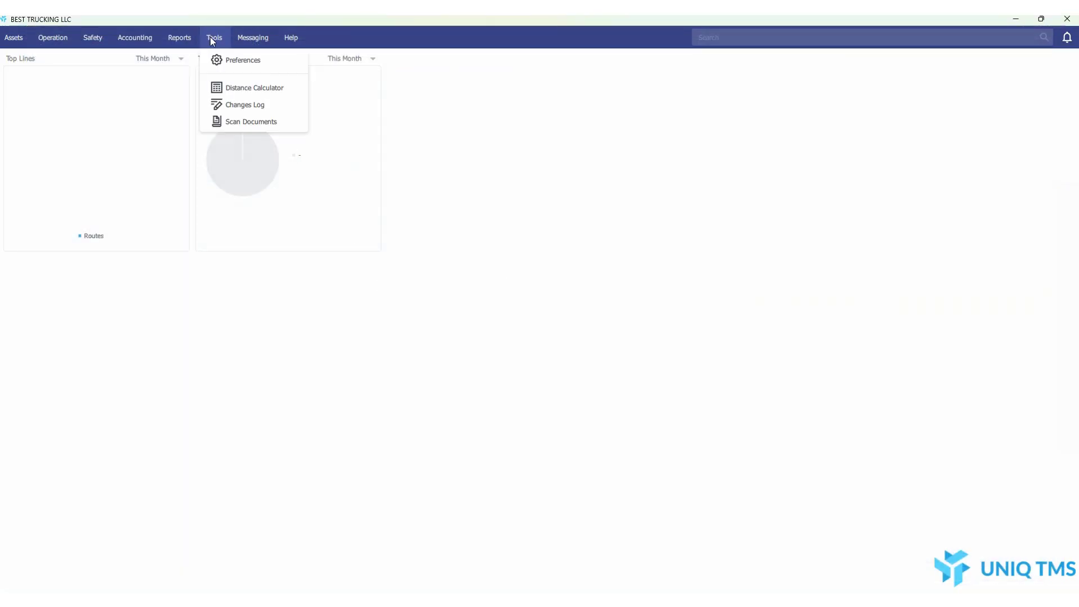
pyautogui.click(231, 61)
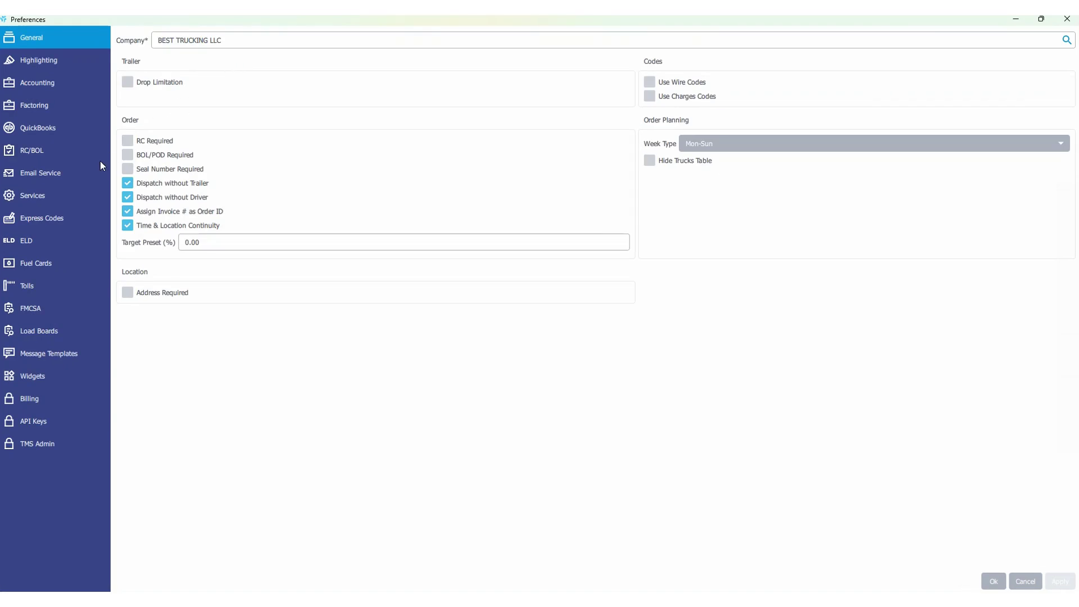
pyautogui.click(46, 265)
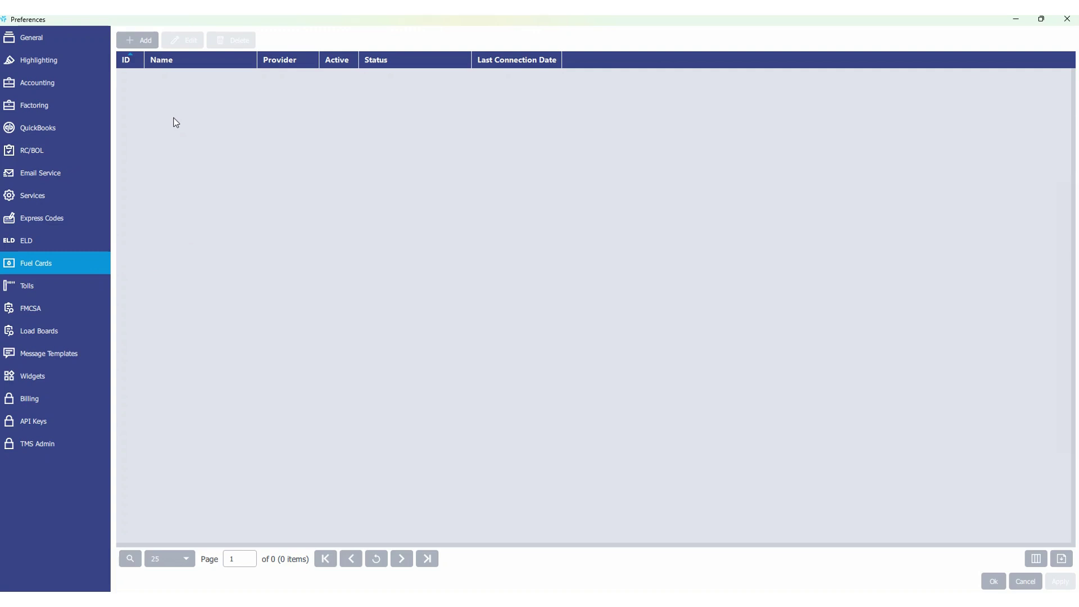
# - Start a new fuel card connection and examine the fields required for the EFS (SOAP) and Relay providers
pyautogui.click(144, 40)
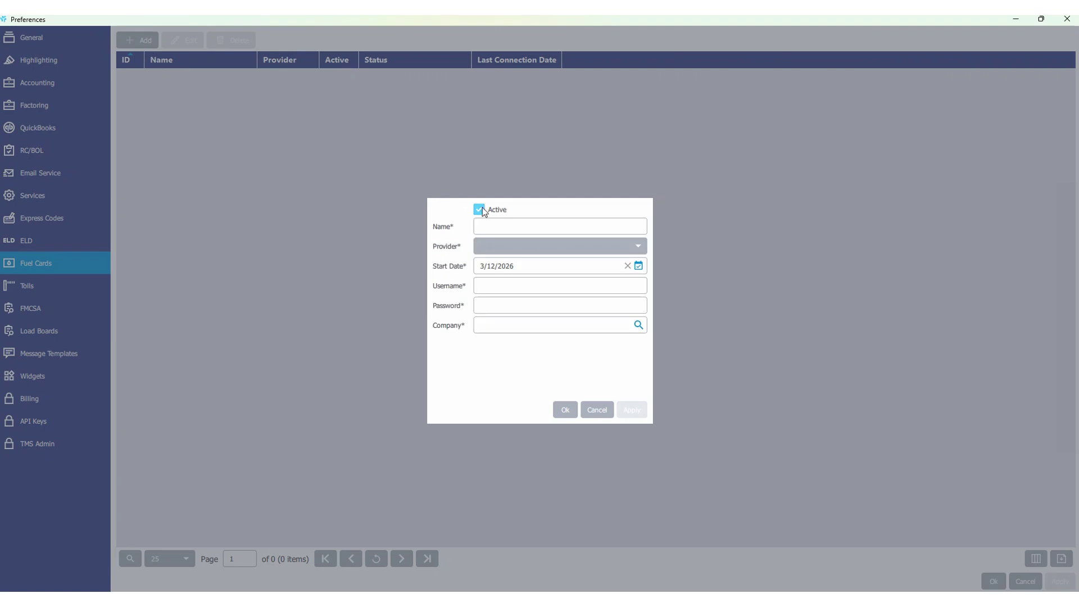
pyautogui.click(534, 245)
pyautogui.click(527, 289)
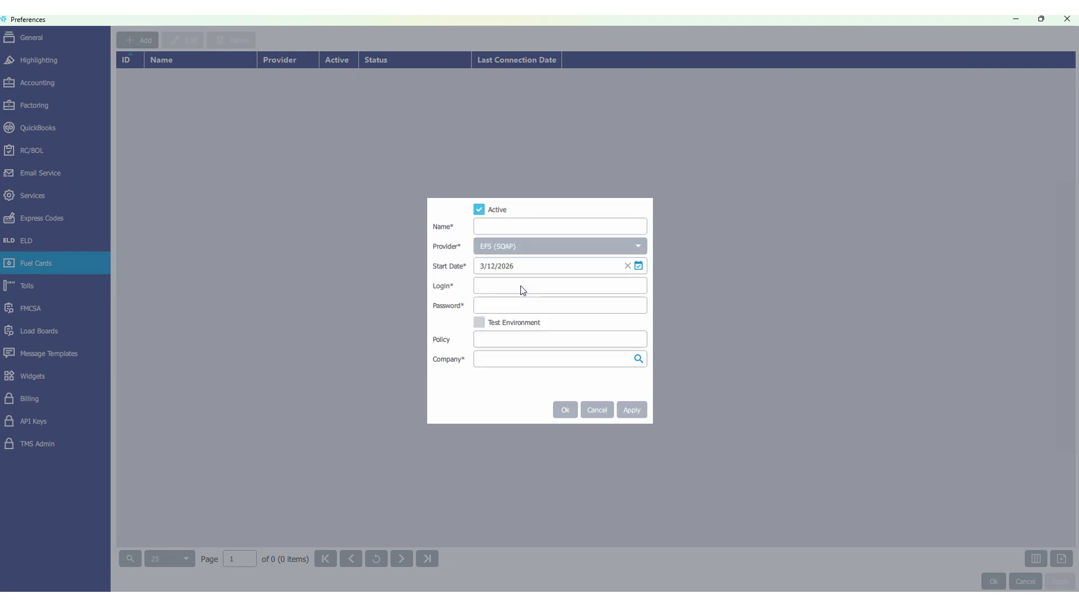
pyautogui.click(500, 342)
pyautogui.click(493, 246)
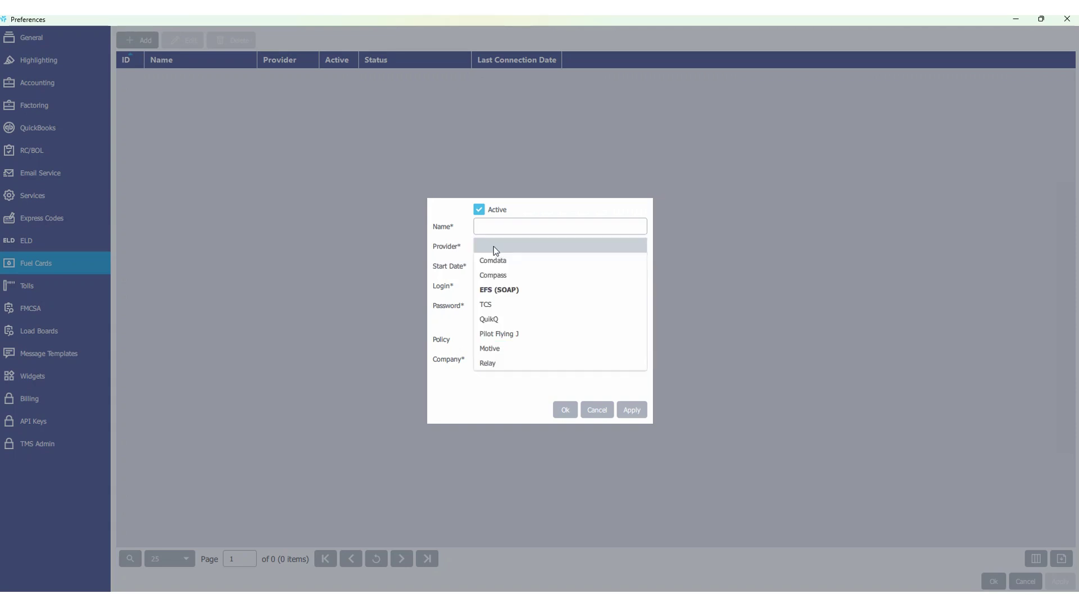
pyautogui.click(488, 363)
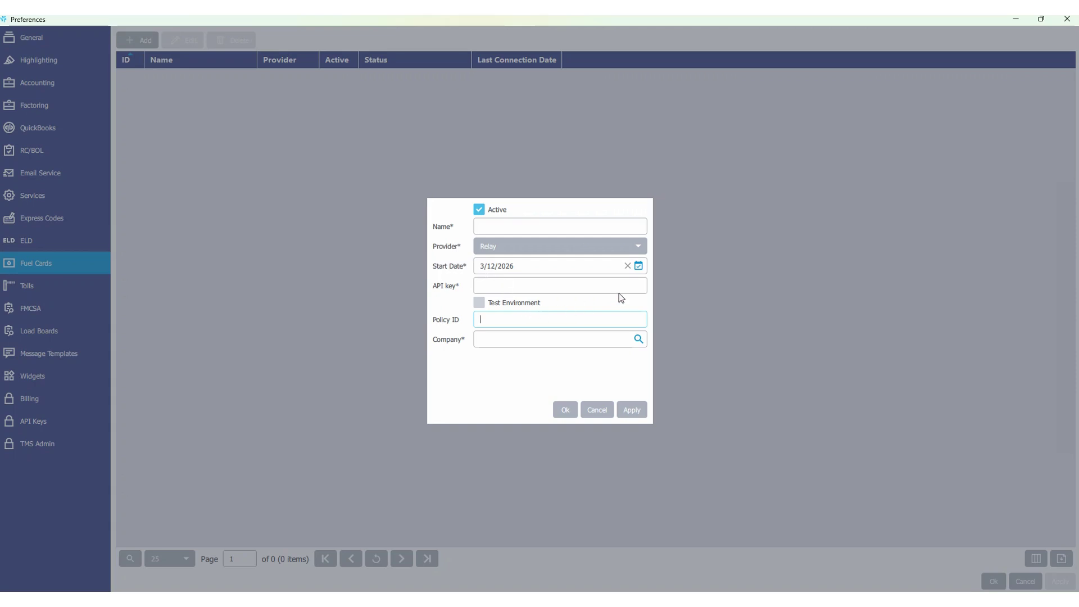
# - View the start date calendar of the new Relay fuel card connection and discard the connection
pyautogui.click(638, 267)
pyautogui.click(537, 168)
pyautogui.click(597, 411)
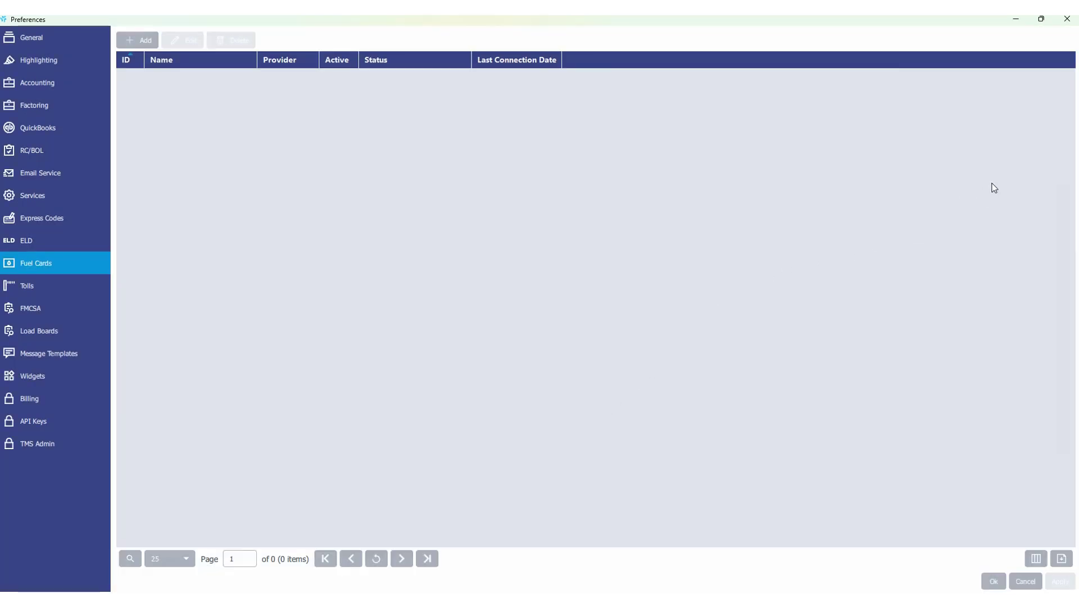